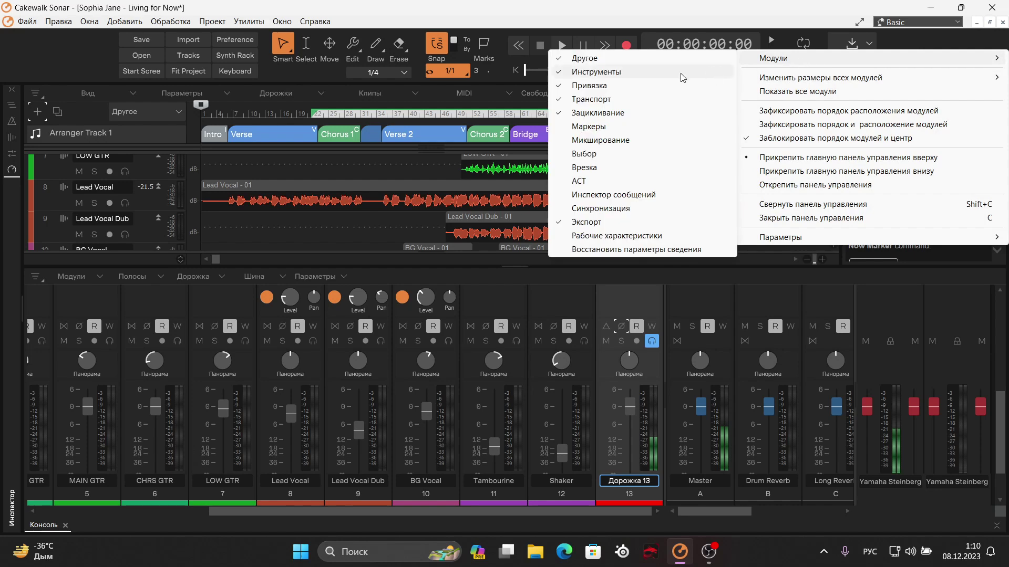
Hide the Другое module on the control bar and show the Микширование and Врезка modules.
click(601, 64)
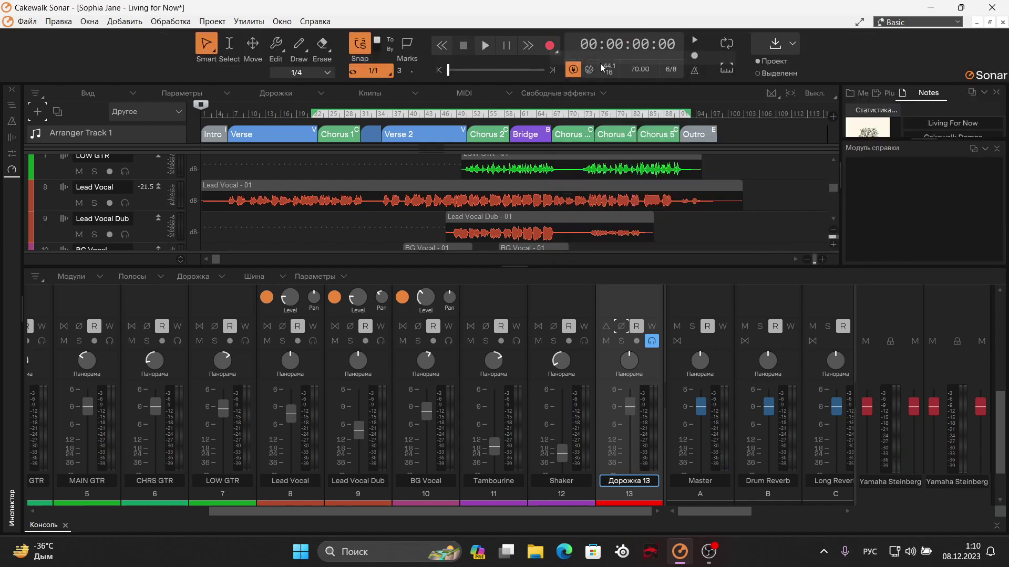
right_click(832, 53)
mouse_move(795, 67)
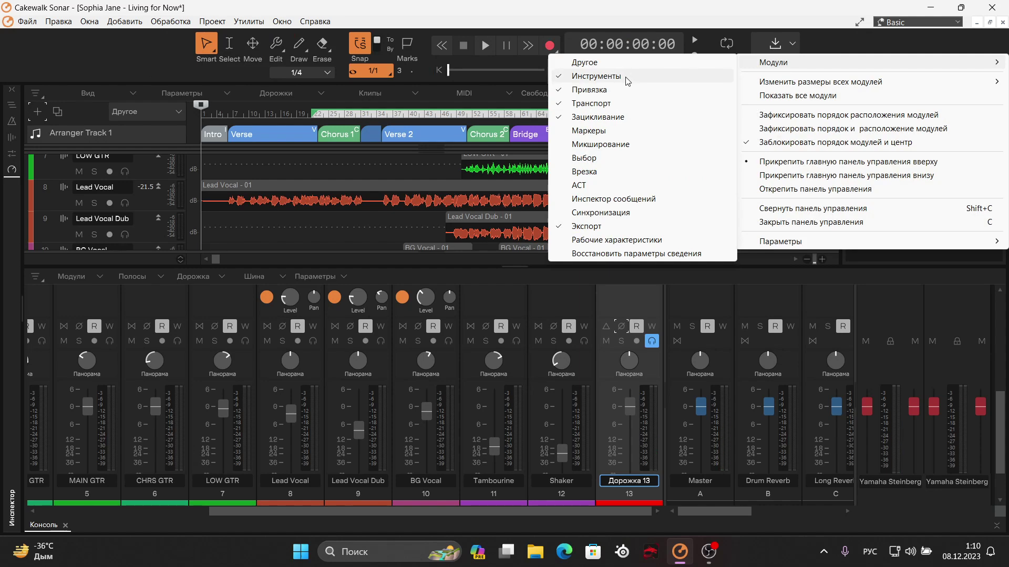
click(604, 144)
right_click(898, 58)
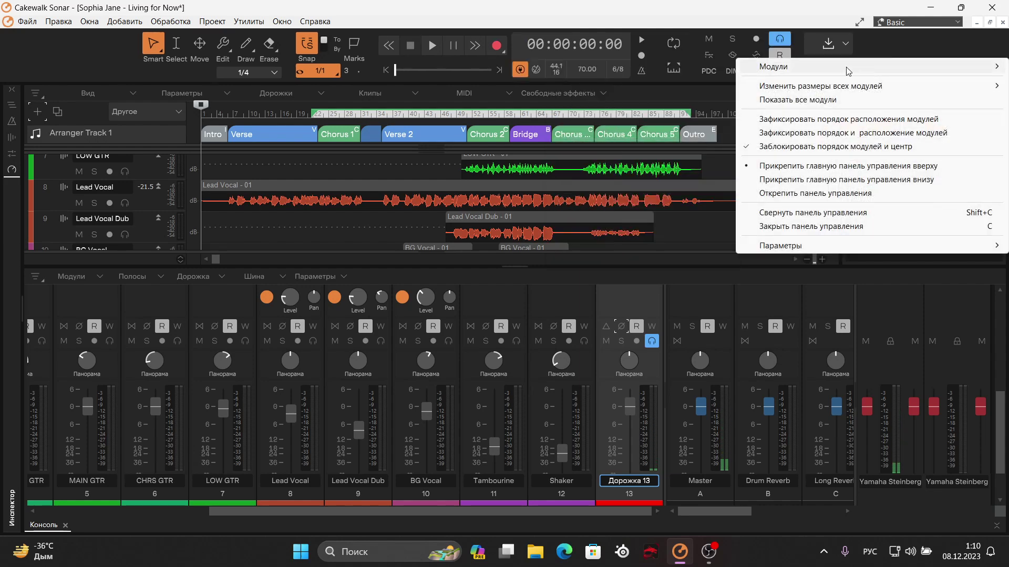
mouse_move(827, 71)
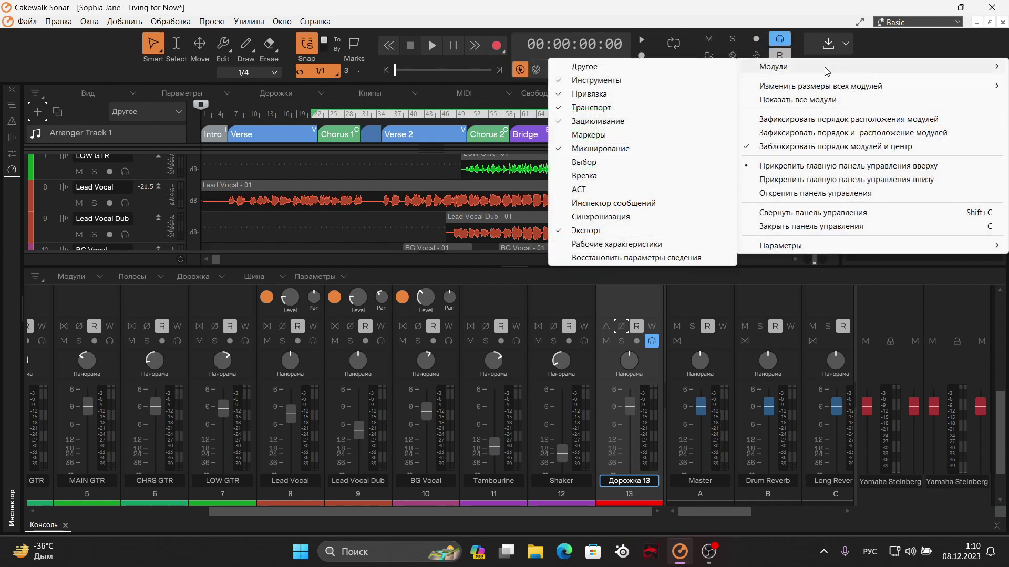
click(619, 175)
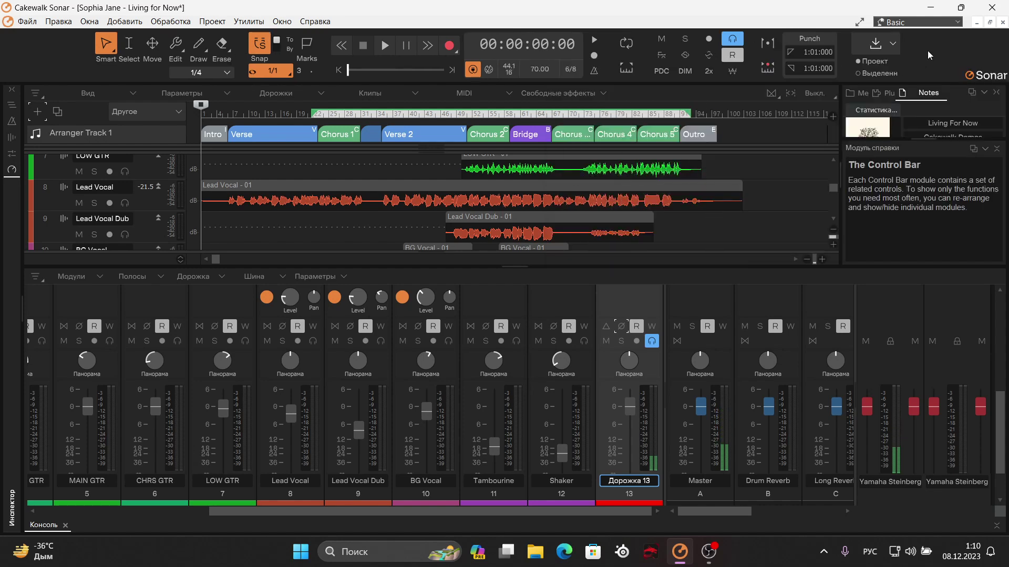
Show the Рабочие характеристики module on the control bar and save the changes to the Basic workspace.
right_click(914, 60)
mouse_move(881, 67)
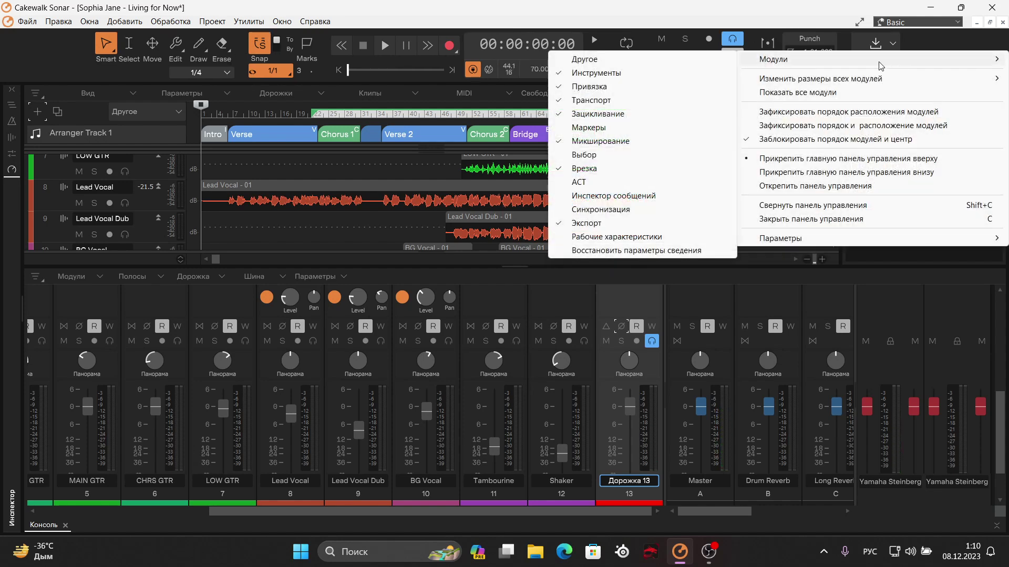
click(619, 237)
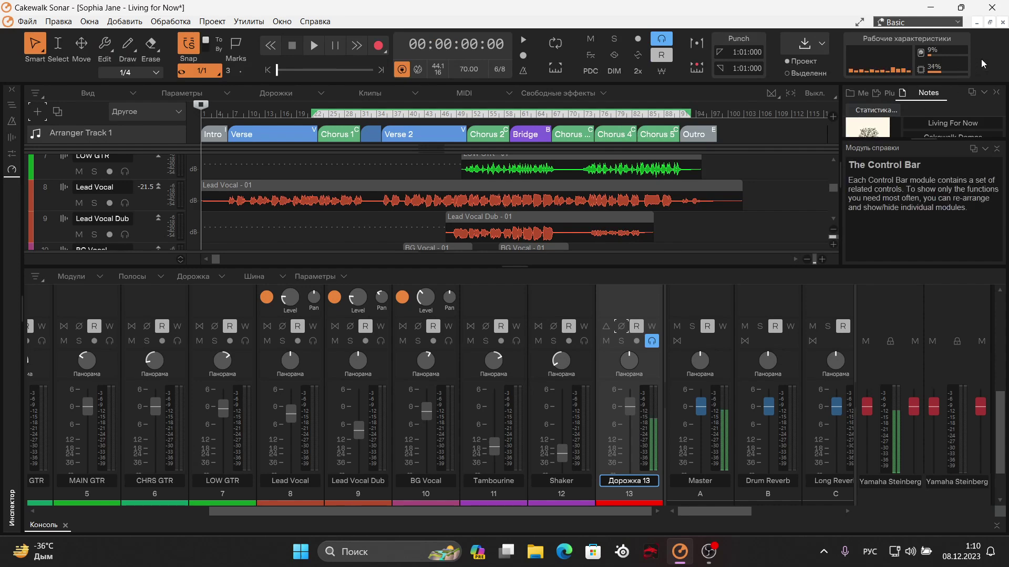
click(955, 23)
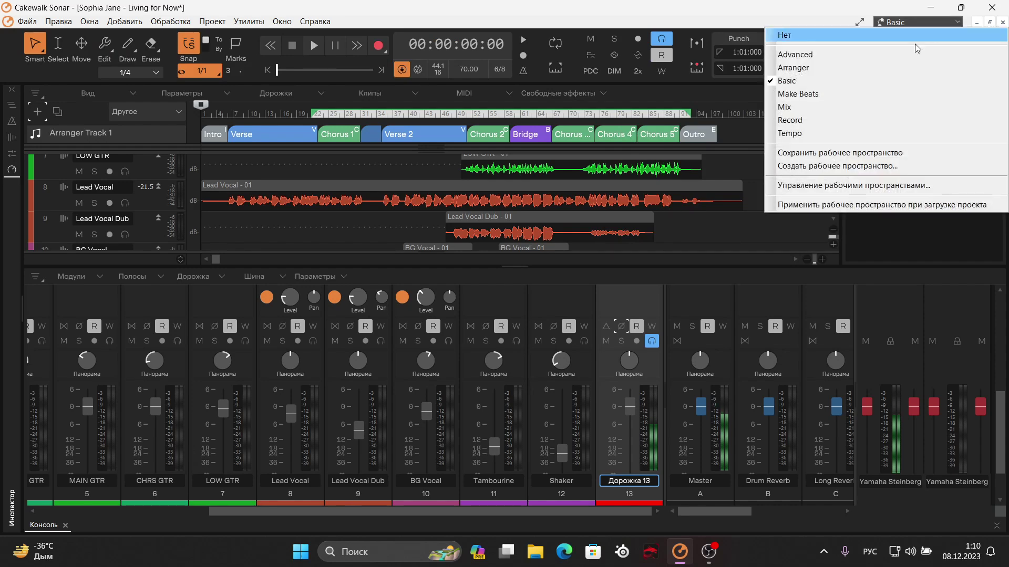
click(848, 153)
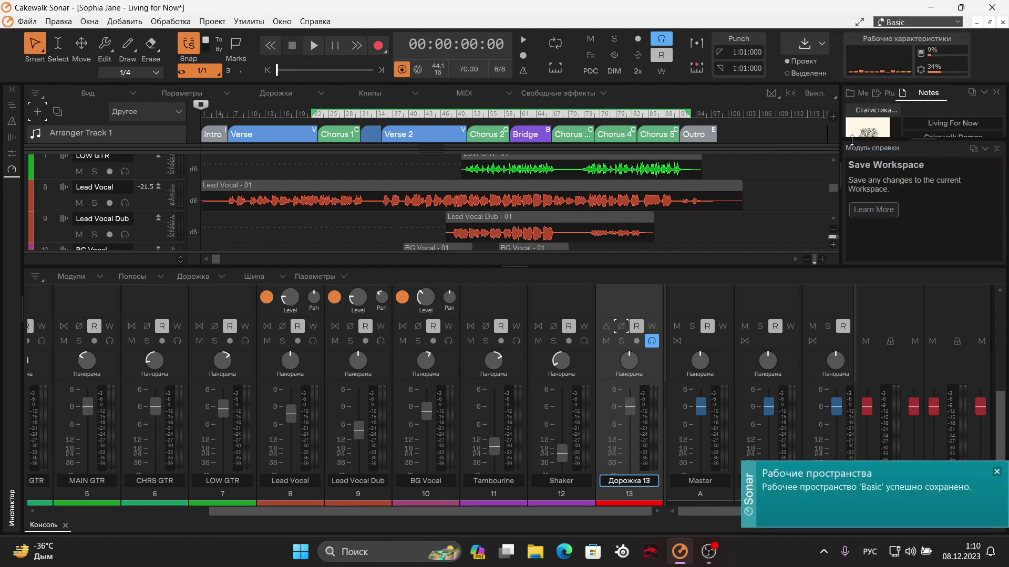
Open the program preferences and review the audio, MIDI device and Сдвиг (nudge) settings.
key(p)
drag(641, 5, 595, 60)
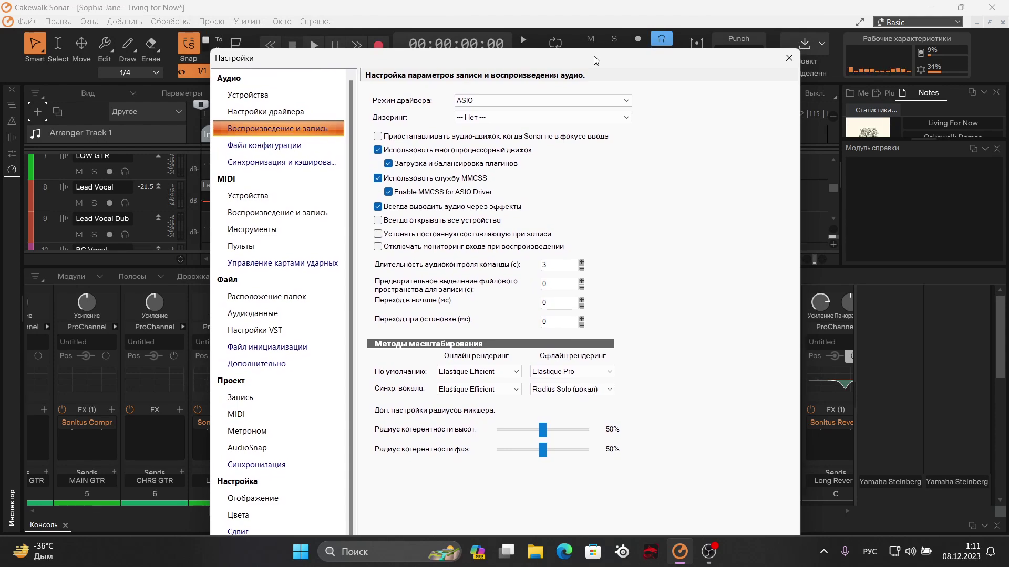
mouse_move(596, 60)
mouse_down()
mouse_move(596, 4)
mouse_move(583, 44)
mouse_up()
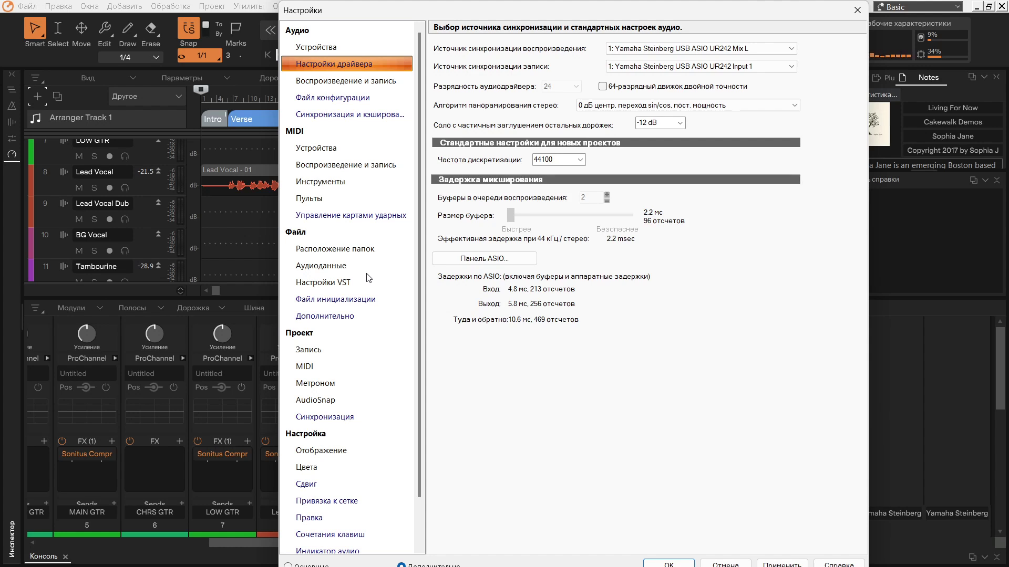
click(322, 148)
scroll(322, 262, down, 1)
click(309, 435)
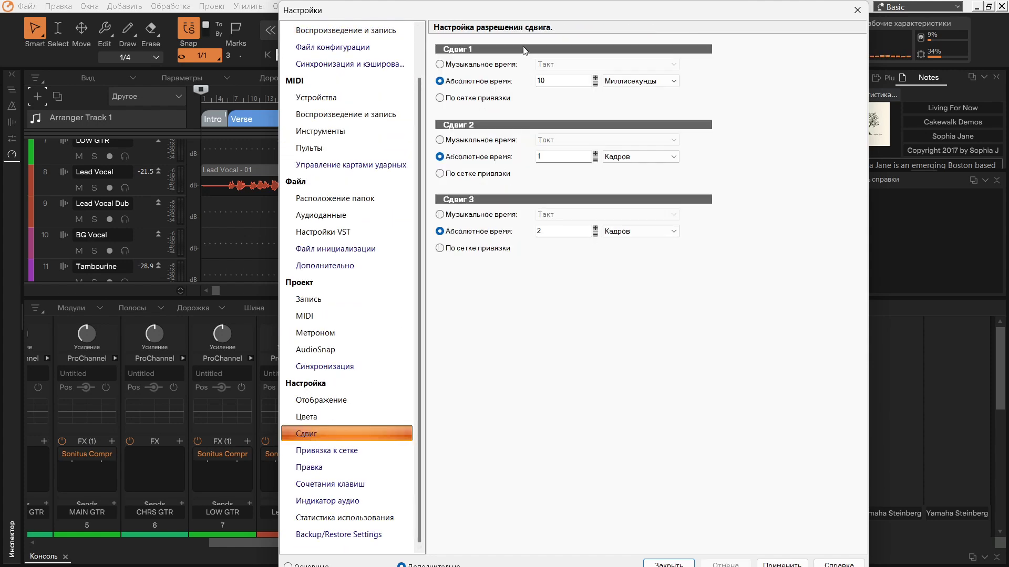
Raise the snap intensity in the Привязка к сетке preferences to its strongest level, test it and close the preferences.
click(339, 455)
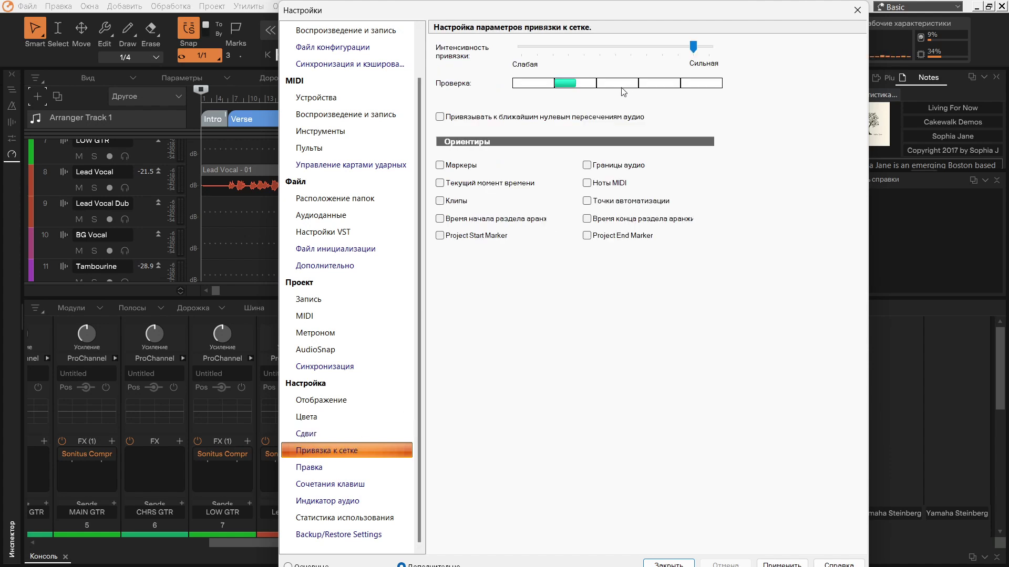
mouse_move(565, 83)
mouse_down()
mouse_move(610, 86)
mouse_move(528, 82)
mouse_move(576, 83)
mouse_up()
drag(691, 51, 709, 50)
drag(567, 84, 520, 82)
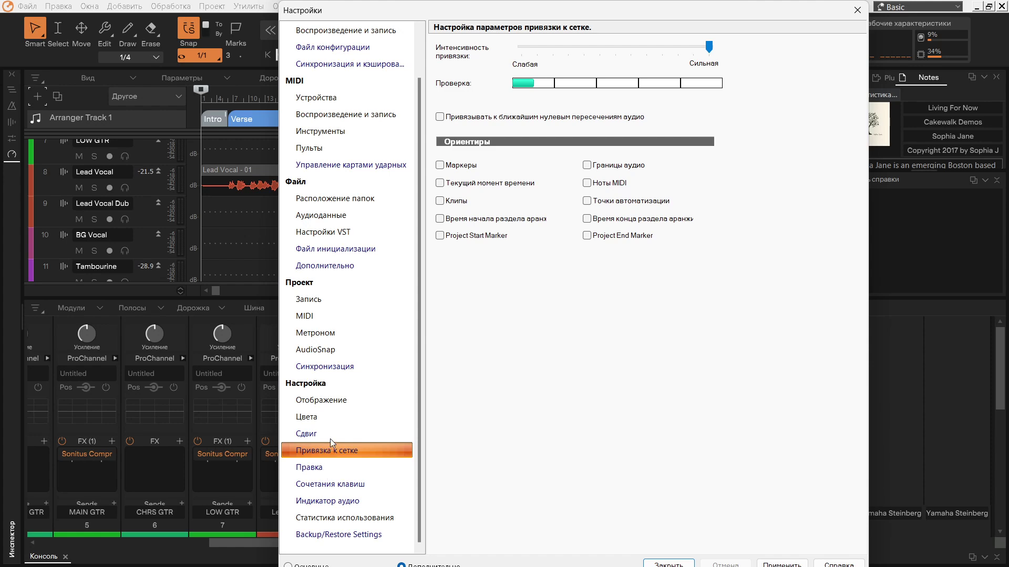
key(Escape)
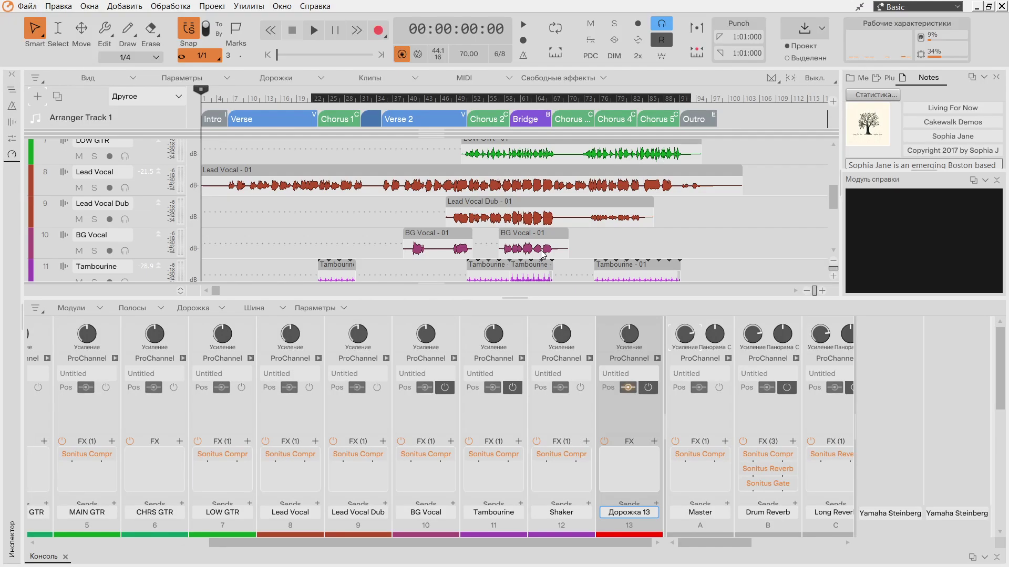
Switch the interface colour theme to Dark in the preferences, apply it and close the dialog.
key(p)
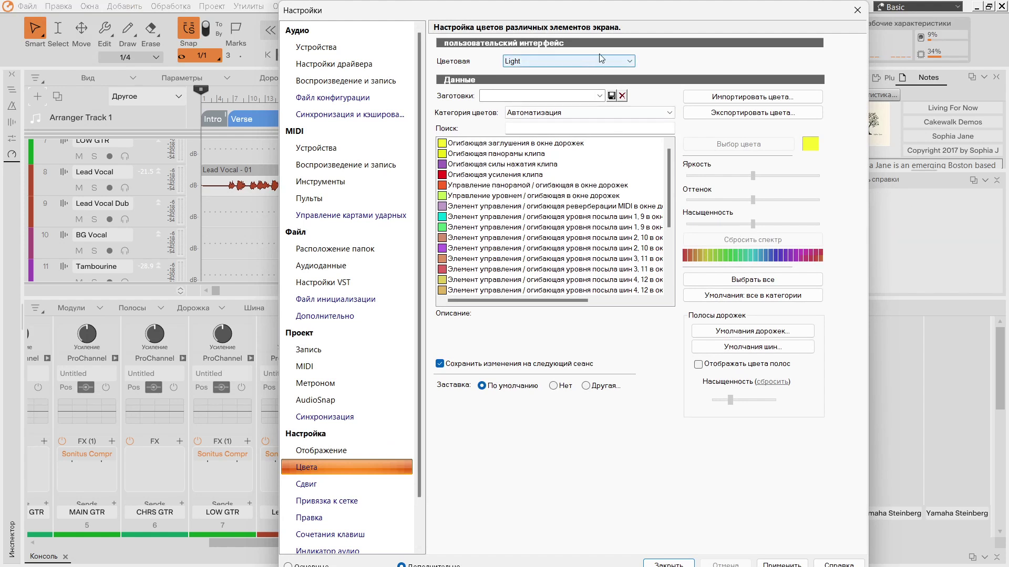
click(629, 62)
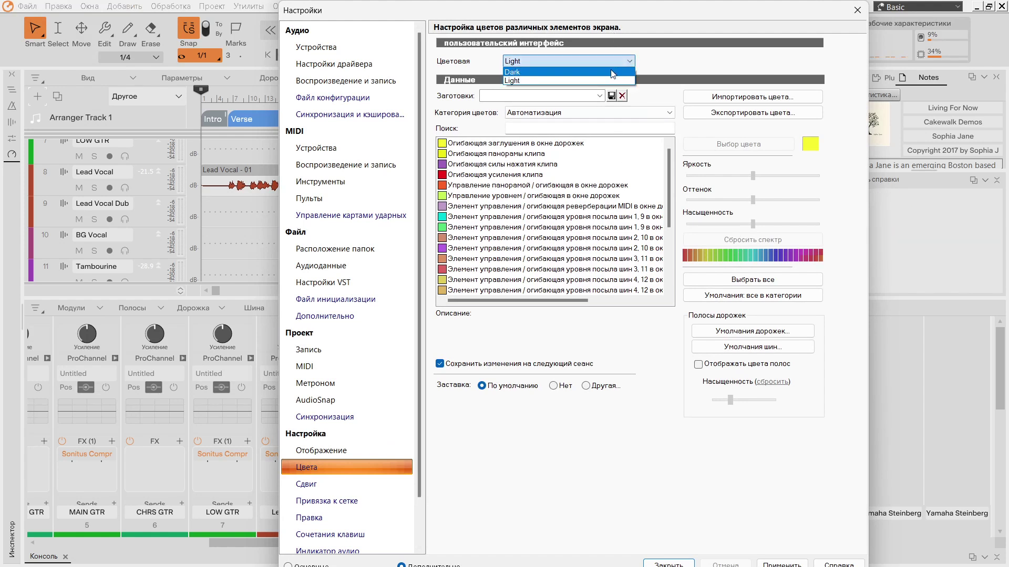
click(611, 72)
click(782, 564)
click(663, 563)
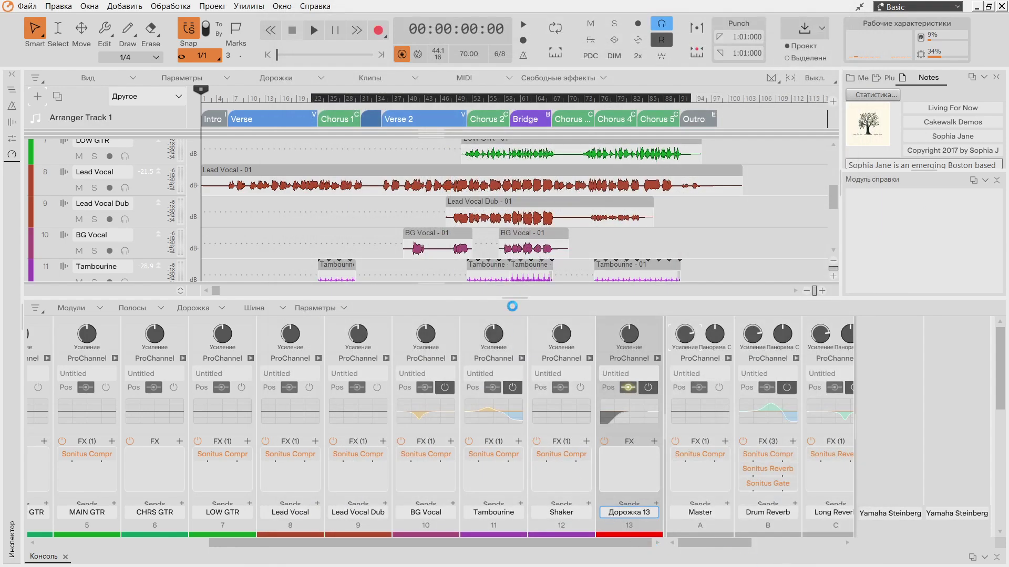
Browse the keyboard shortcut assignment files offered for import, then cancel the import and close the preferences.
scroll(347, 507, down, 3)
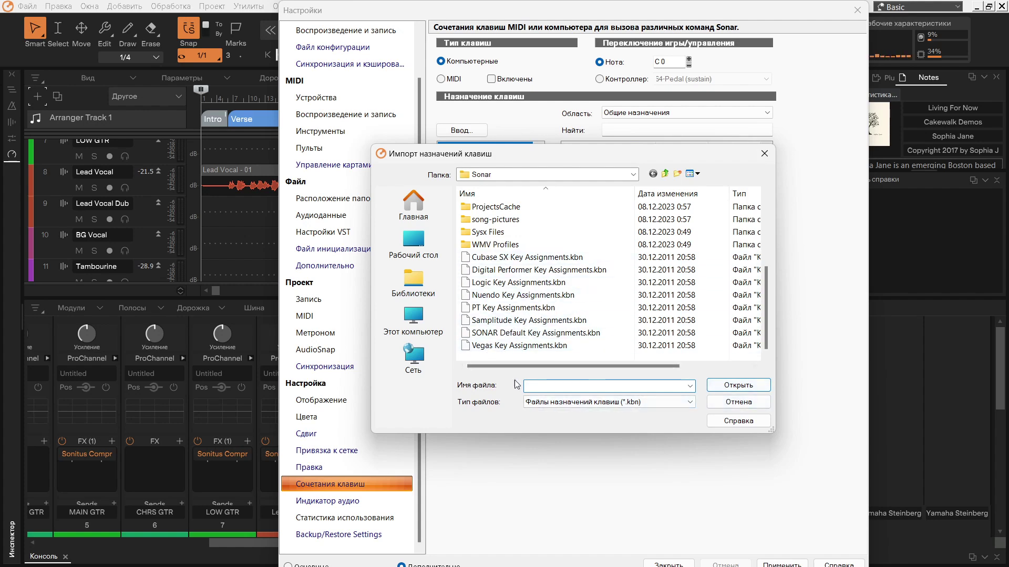
click(764, 153)
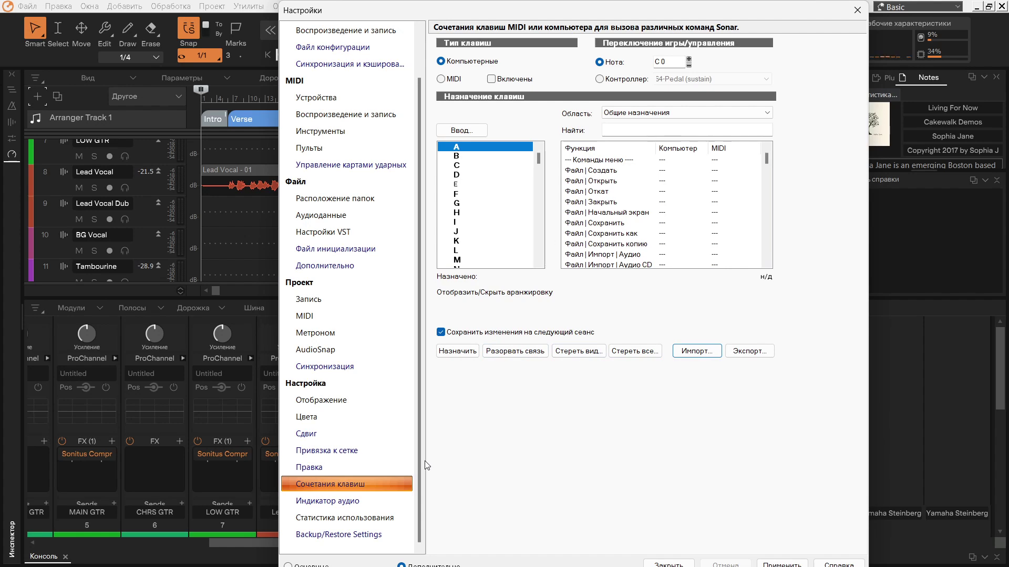
scroll(357, 480, up, 2)
key(Escape)
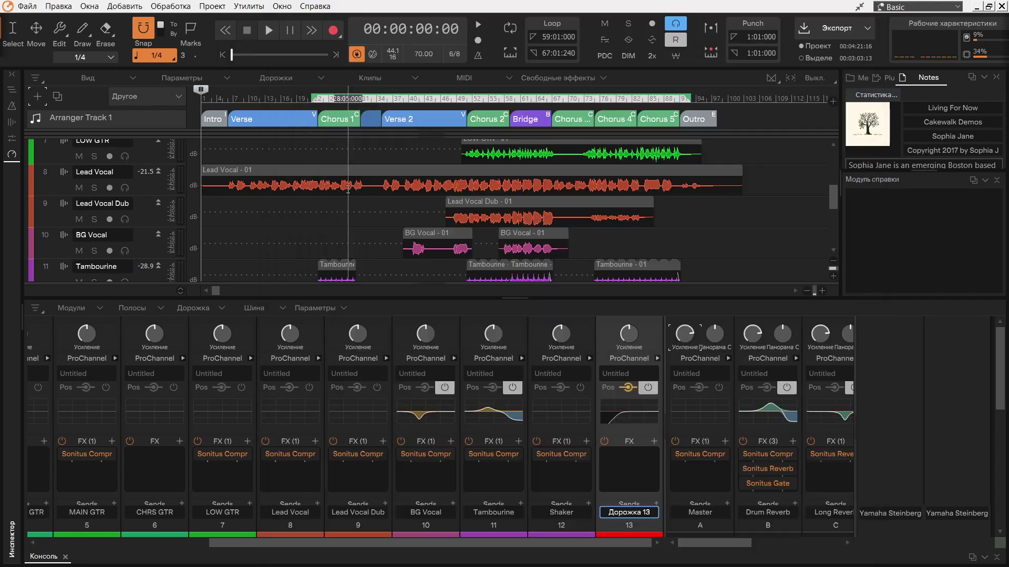
Display the track view's vertical grid lines in front of the clips (Перед клипами) and save the Basic workspace.
click(822, 290)
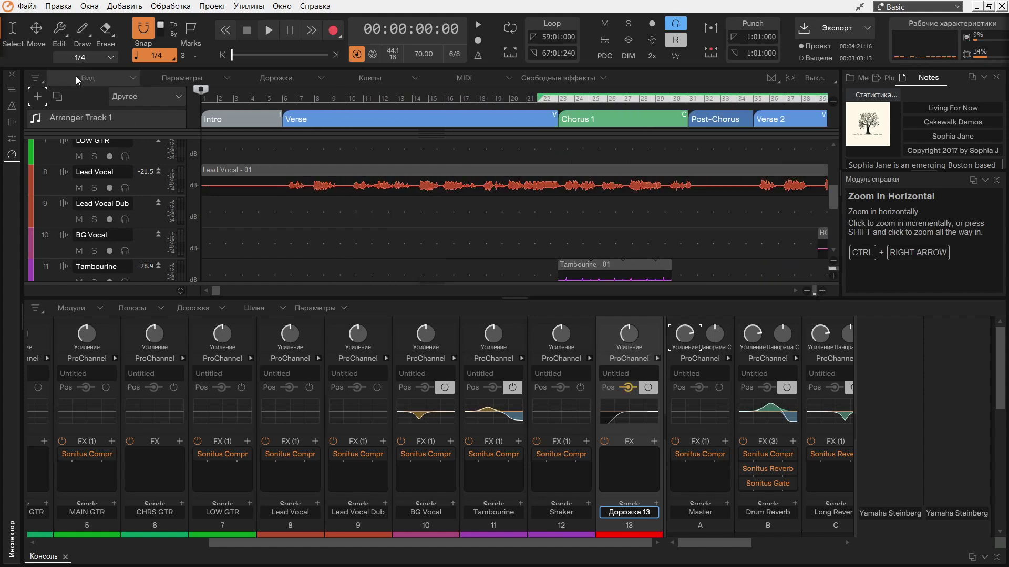
click(126, 78)
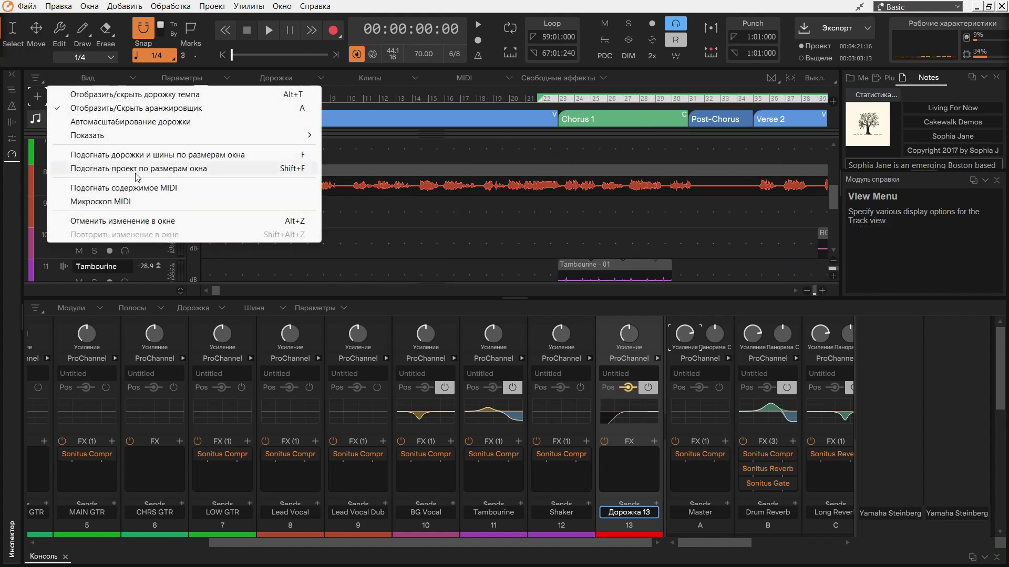
mouse_move(167, 135)
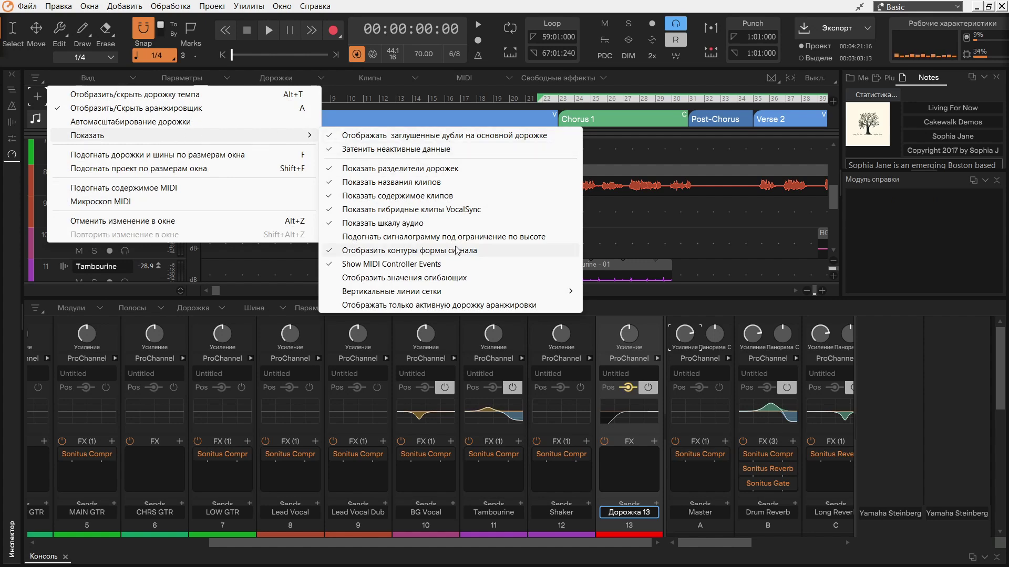
mouse_move(468, 292)
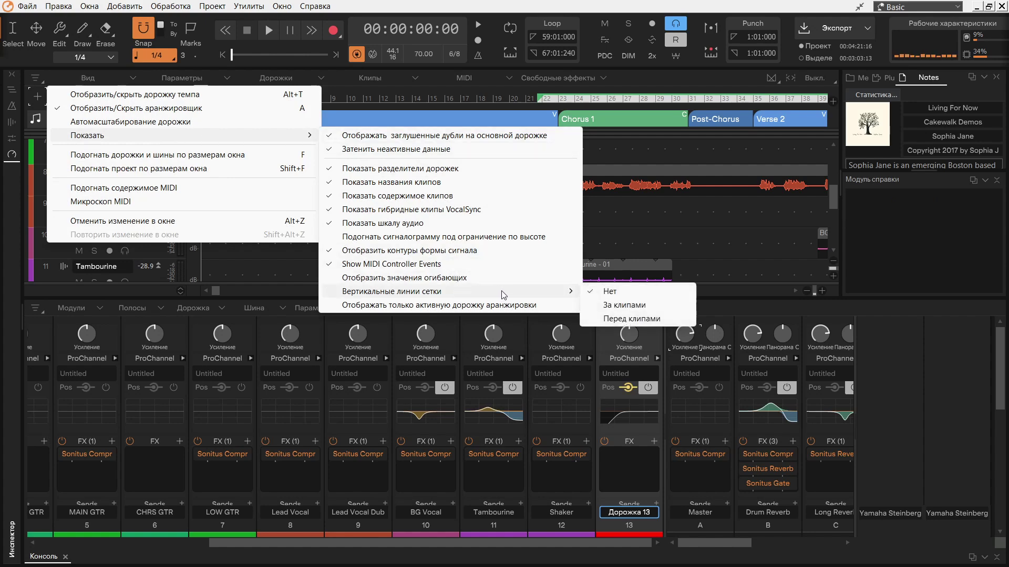
click(612, 319)
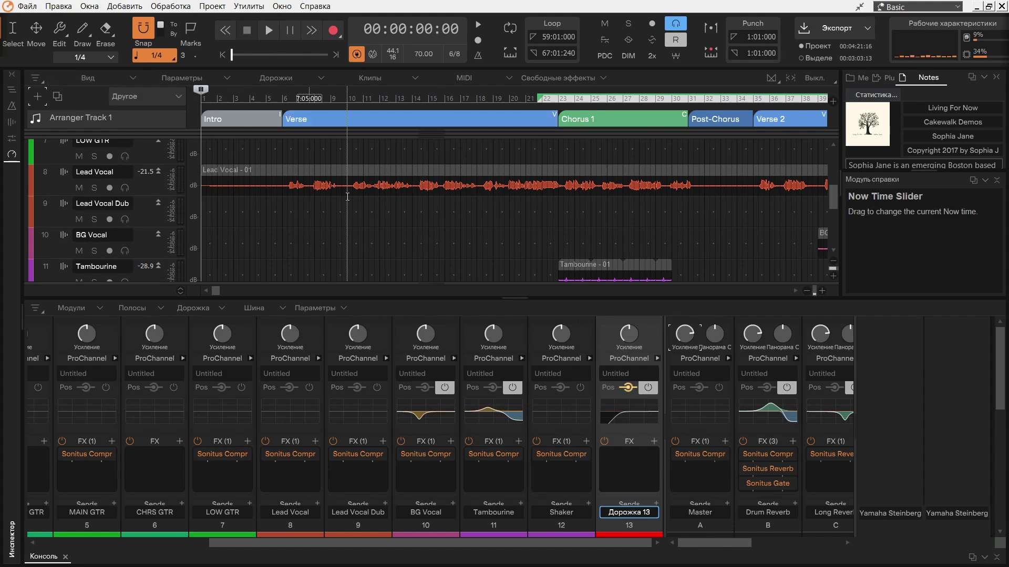
click(956, 9)
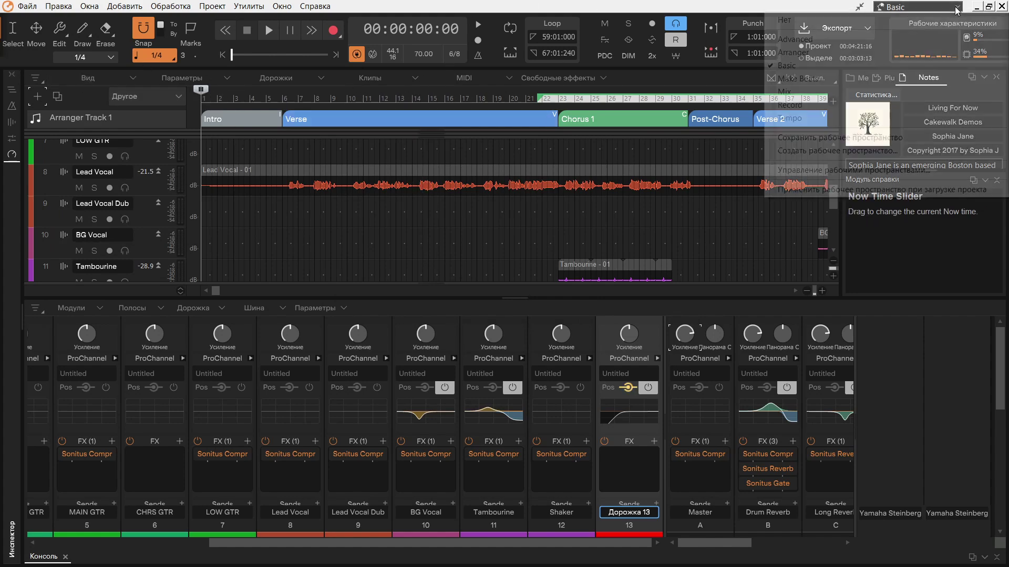
click(861, 139)
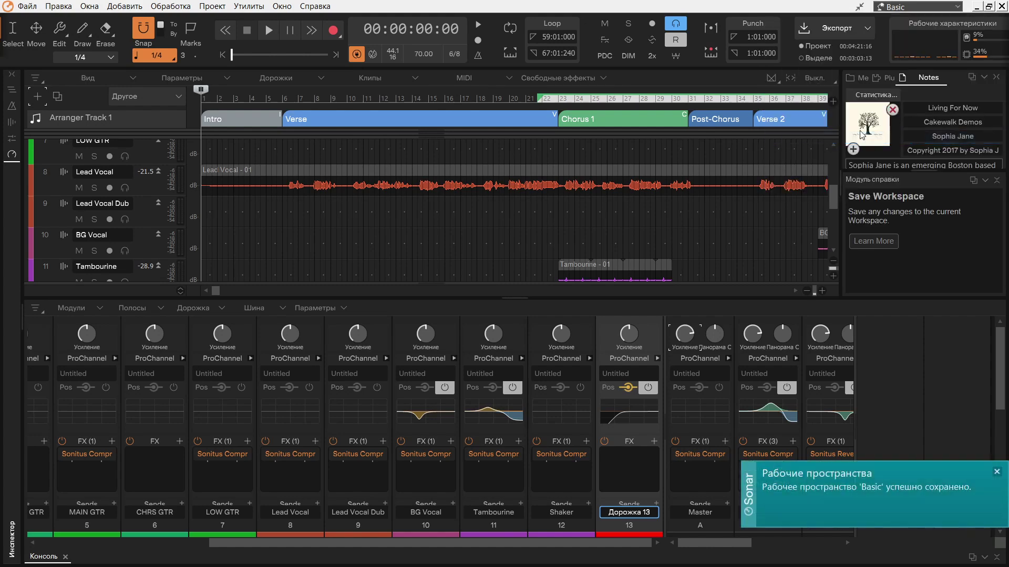
Switch to the Mix workspace and expand the console to fill the full height of the work area.
click(907, 9)
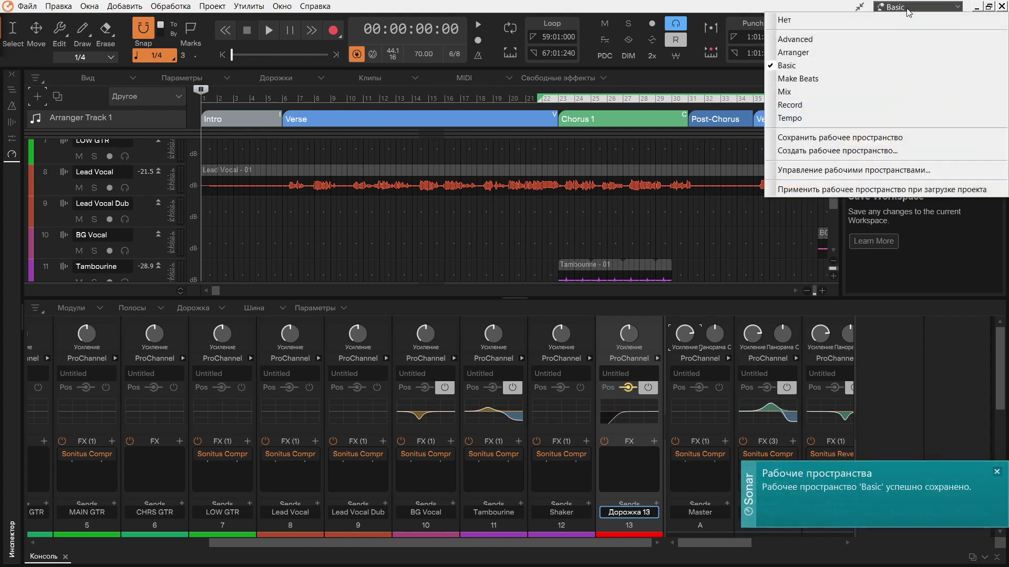
click(826, 92)
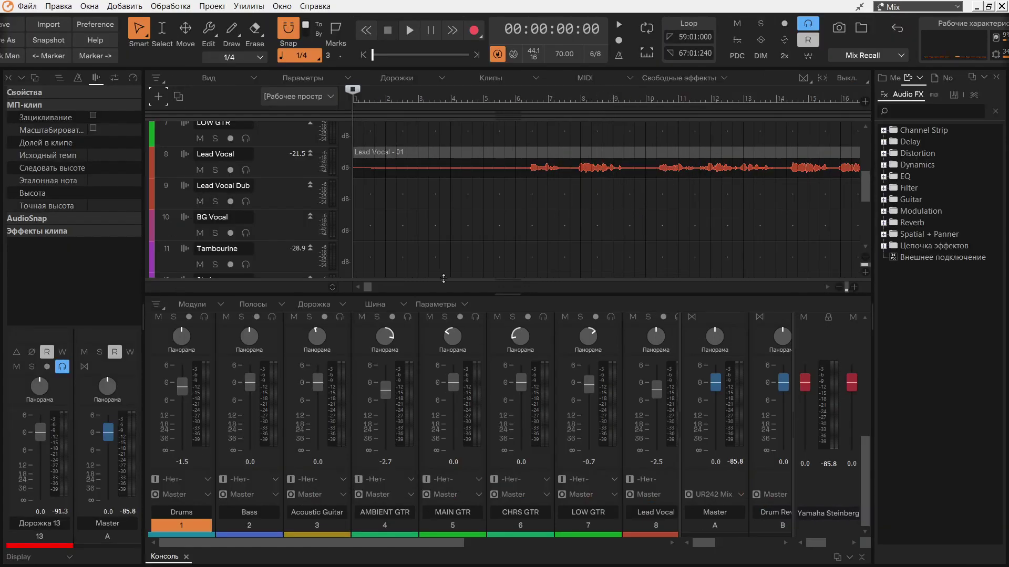
double_click(432, 68)
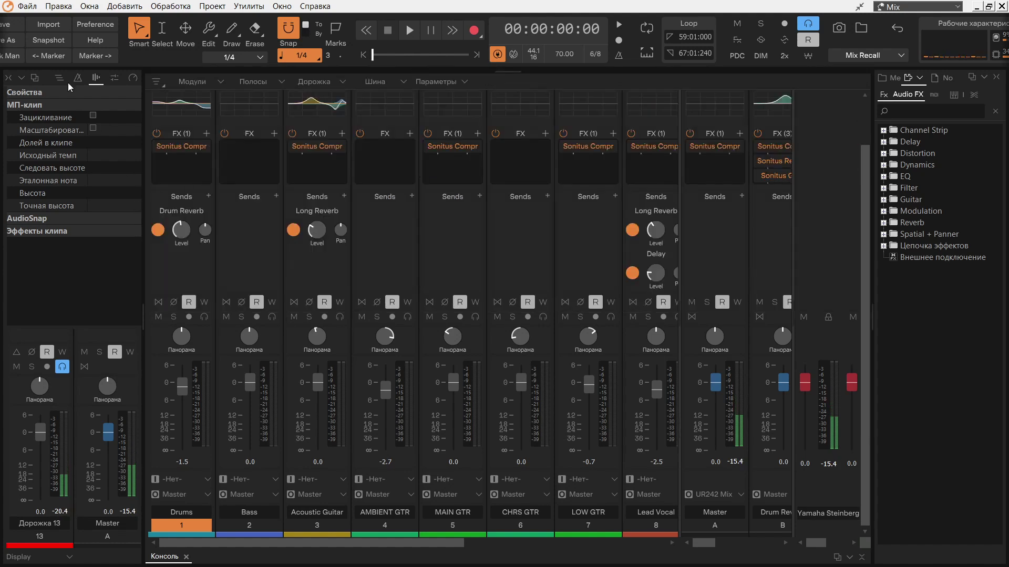
Collapse the inspector and the browser to make room for the console, and save the Mix workspace.
click(9, 80)
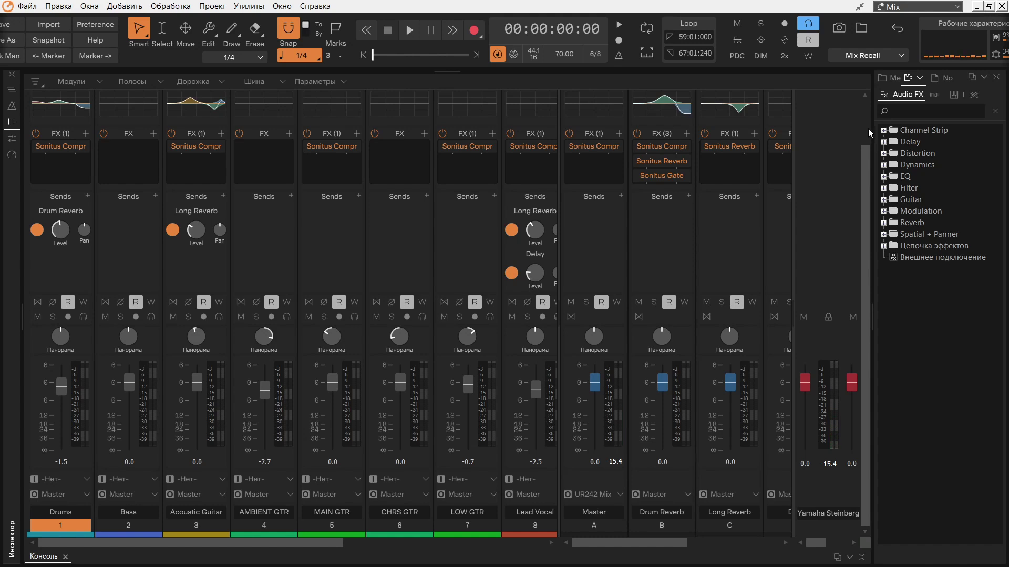
drag(872, 127, 948, 127)
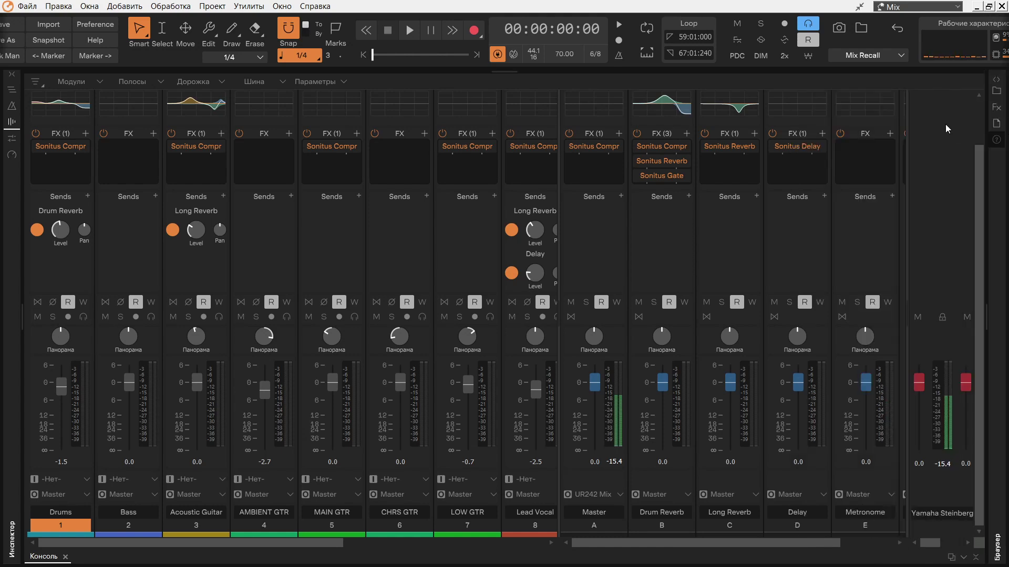
click(944, 8)
click(851, 137)
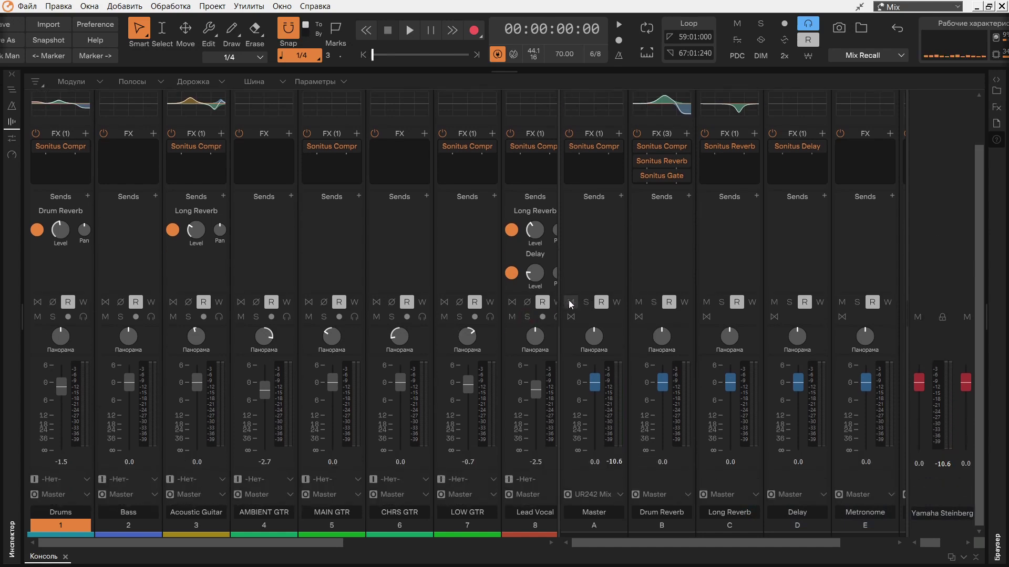
Move the divider between the console's track and bus strips so every bus through Preview is shown.
drag(560, 297, 212, 277)
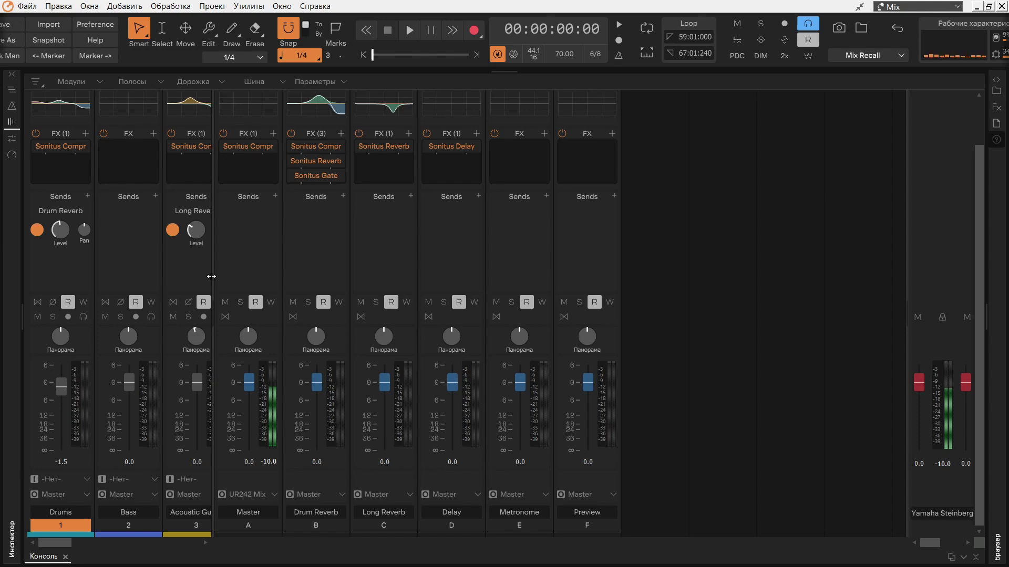
Move the divider between the console's track and bus strips so the track strips fill the space and the buses are hidden.
drag(216, 276, 257, 281)
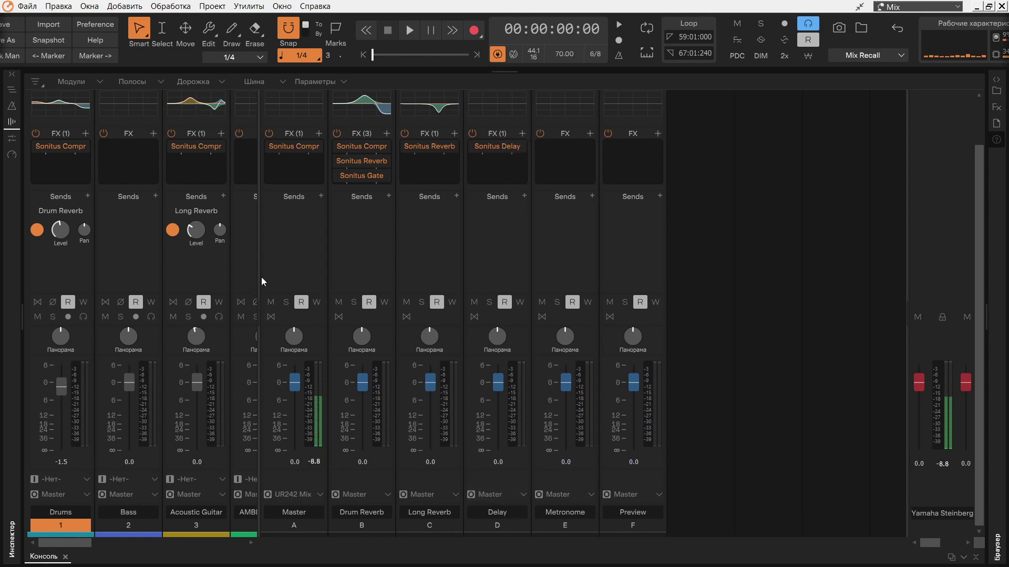
drag(258, 276, 2, 265)
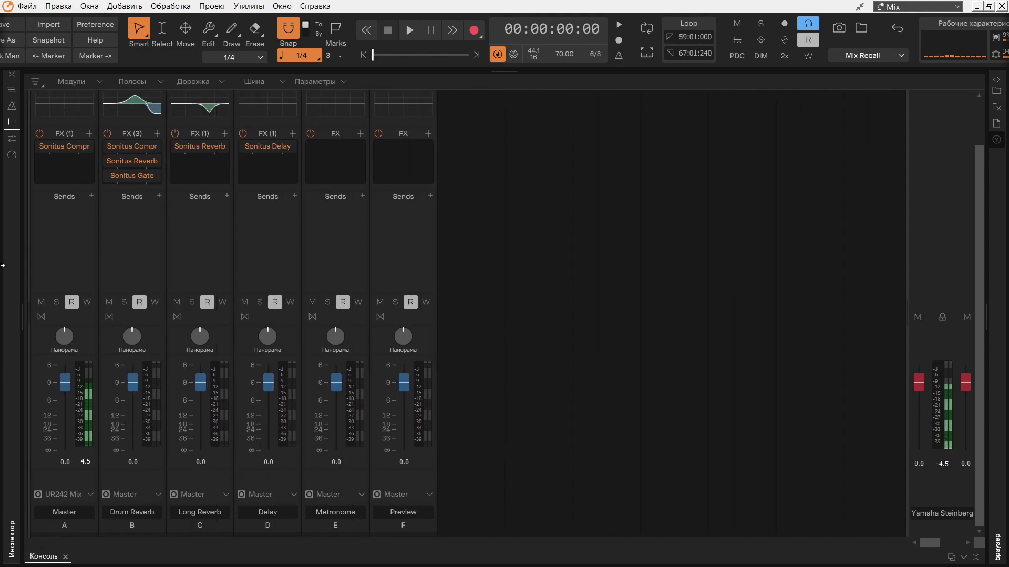
drag(1, 266, 901, 310)
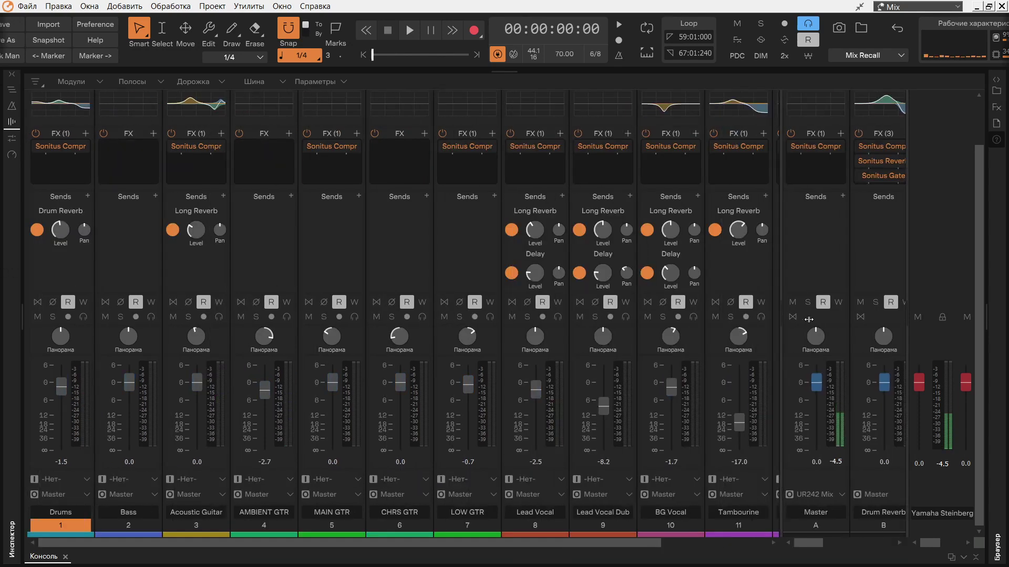
Expand the inspector and MAIN GTR's ProChannel, and browse the modules that can be added, including the Style Dial FX list.
key(F4)
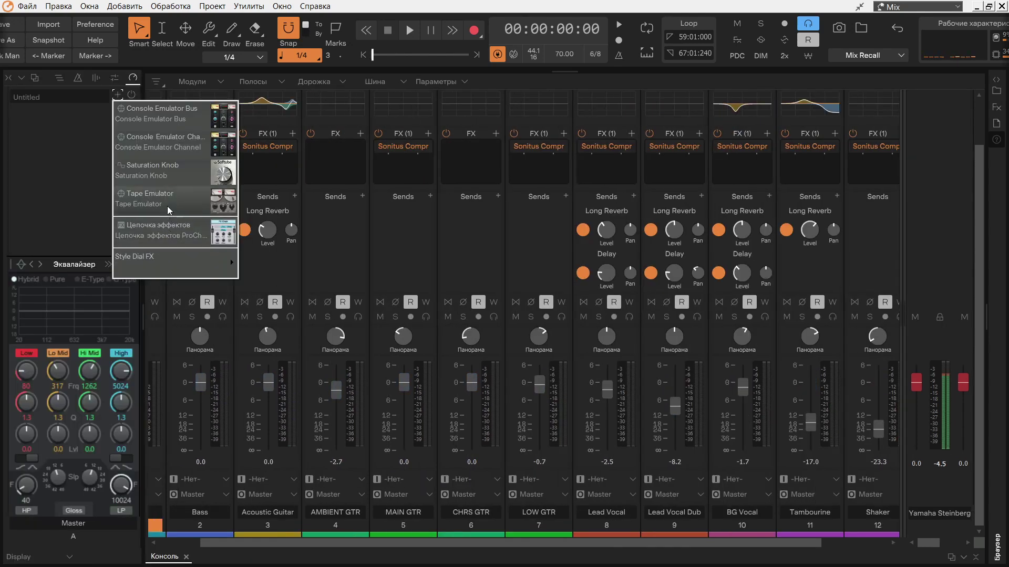
click(40, 181)
right_click(500, 183)
mouse_move(578, 189)
mouse_move(827, 347)
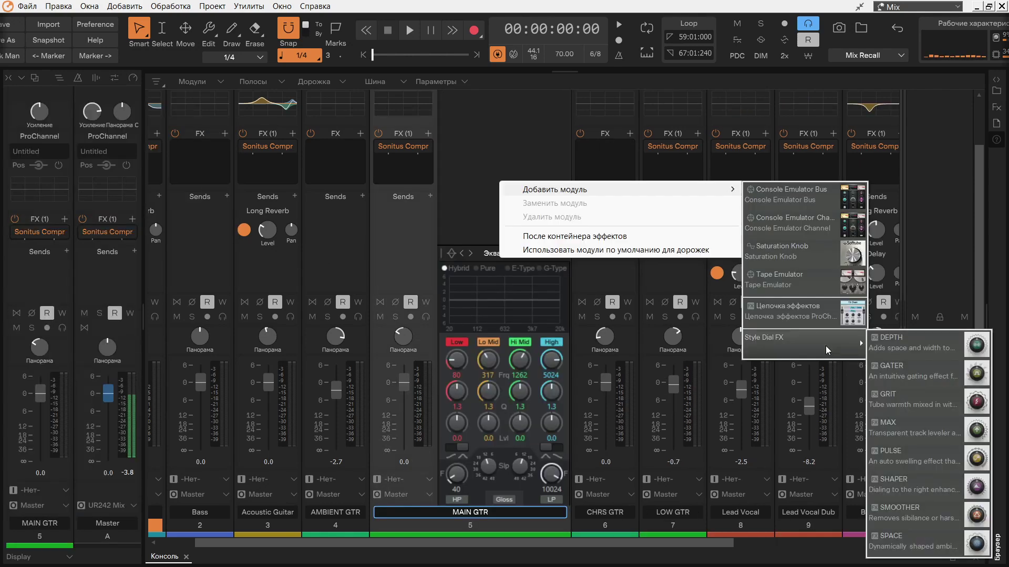
click(524, 149)
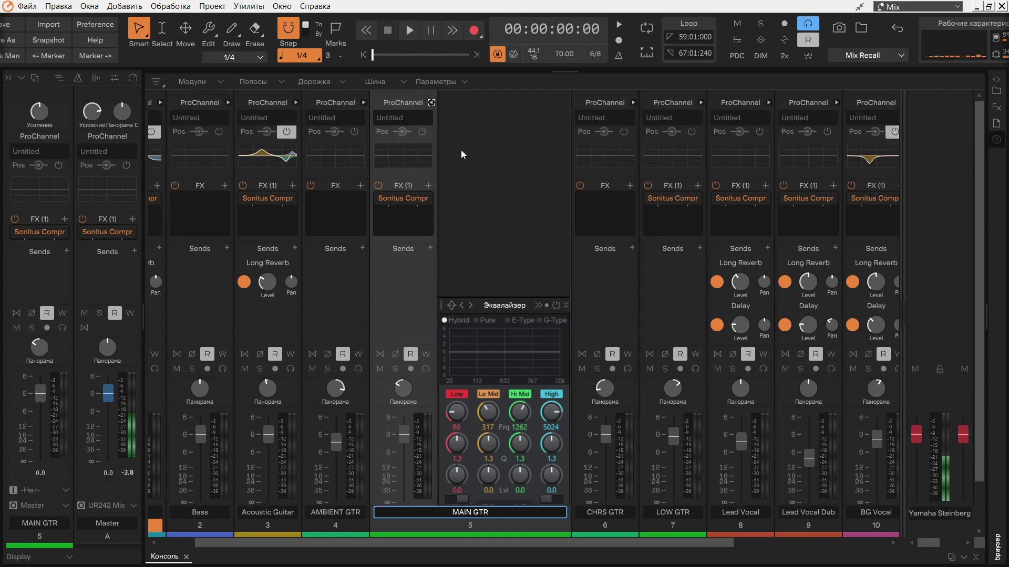
Use the Console-C emulator with S-TYPE in MAIN GTR's ProChannel, and collapse that channel's ProChannel modules.
click(461, 394)
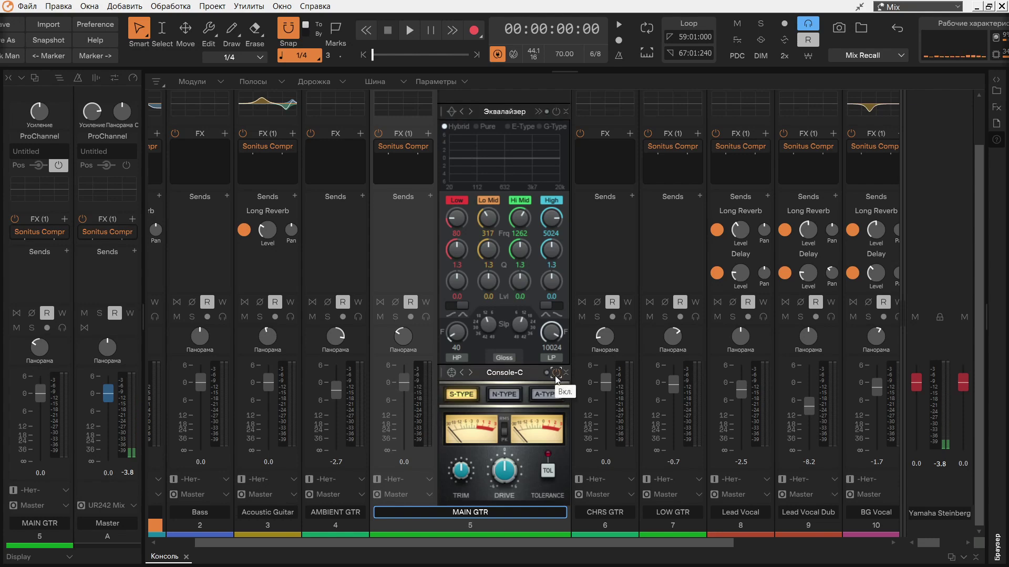
scroll(431, 185, up, 2)
scroll(431, 185, up, 1)
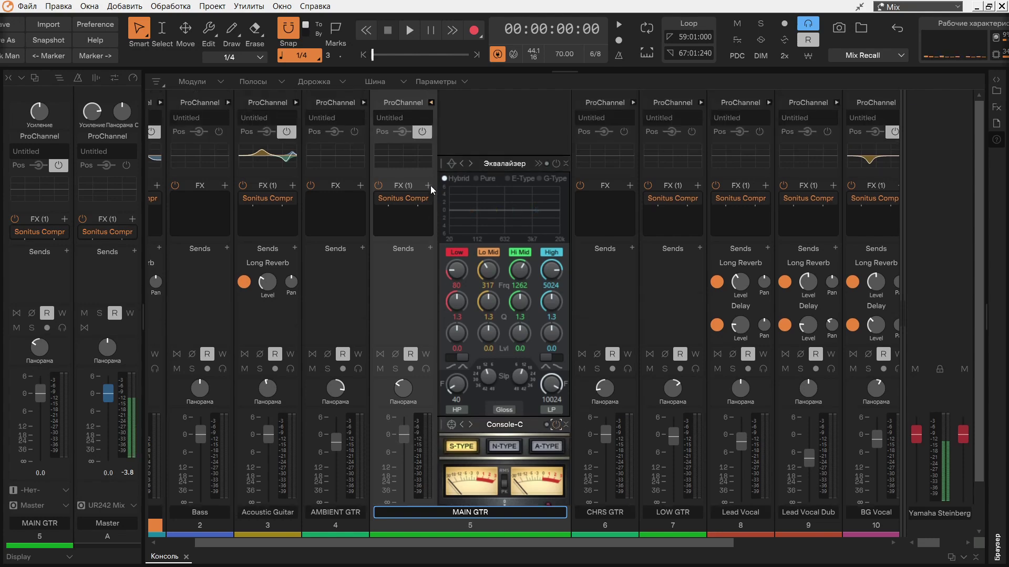
click(431, 102)
Start playback of the project and switch to the Basic workspace.
click(411, 30)
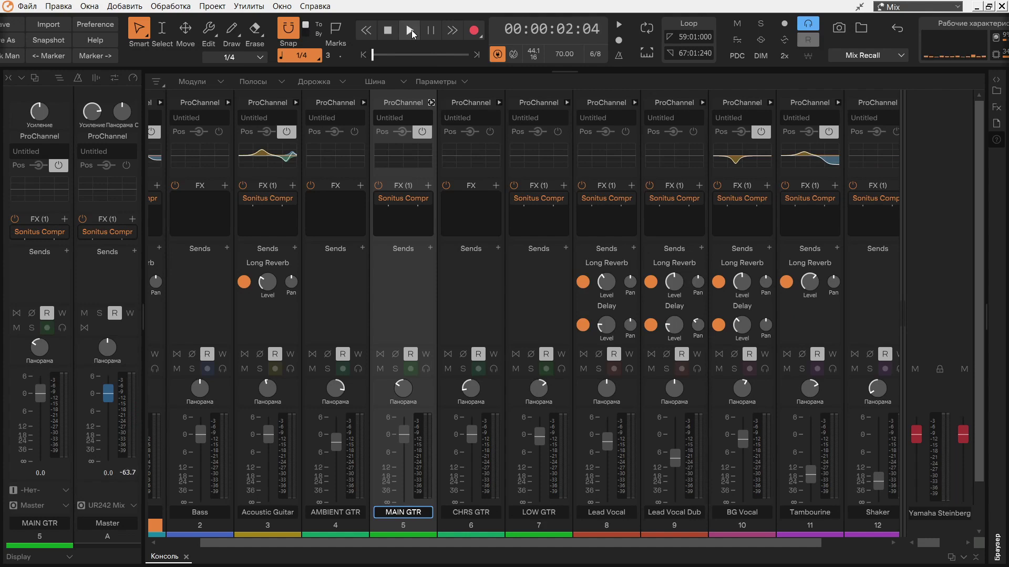
click(944, 12)
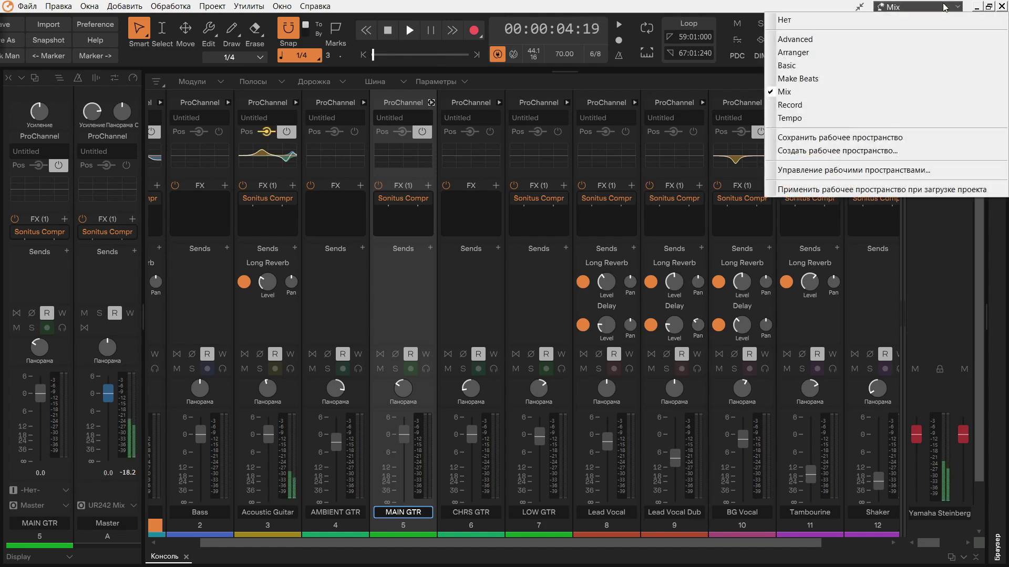
click(844, 60)
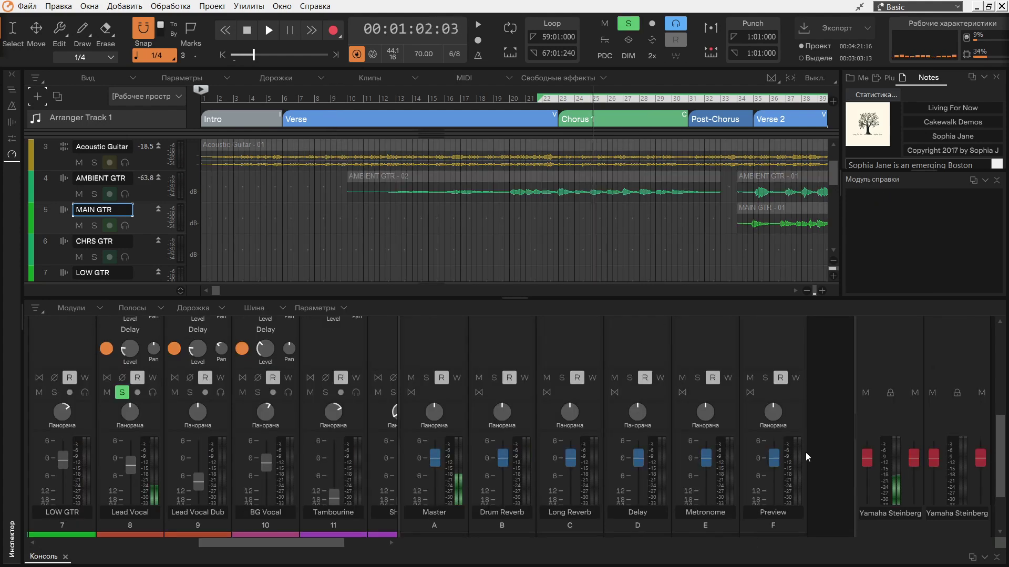
Compare the mix with the Delay and Long Reverb buses briefly muted, and open the Long Reverb bus's Sonitus Reverb plug-in.
click(614, 379)
click(614, 378)
click(546, 379)
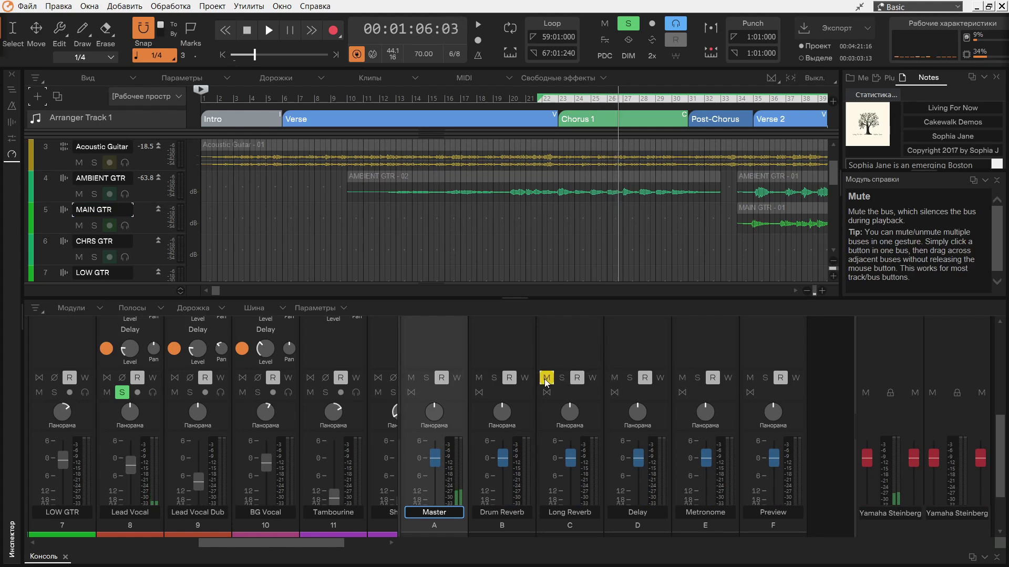
click(546, 378)
click(566, 344)
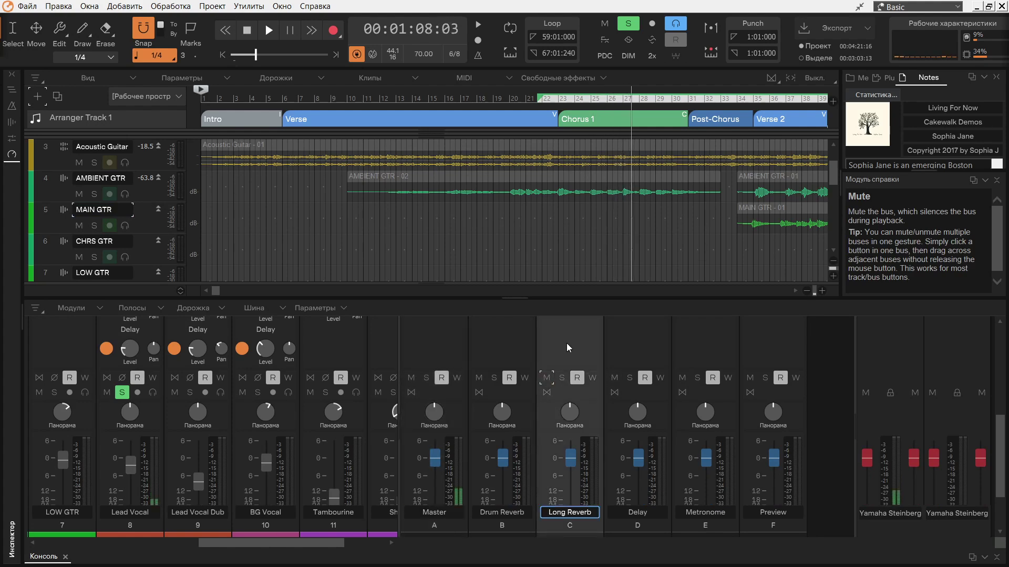
scroll(566, 343, up, 3)
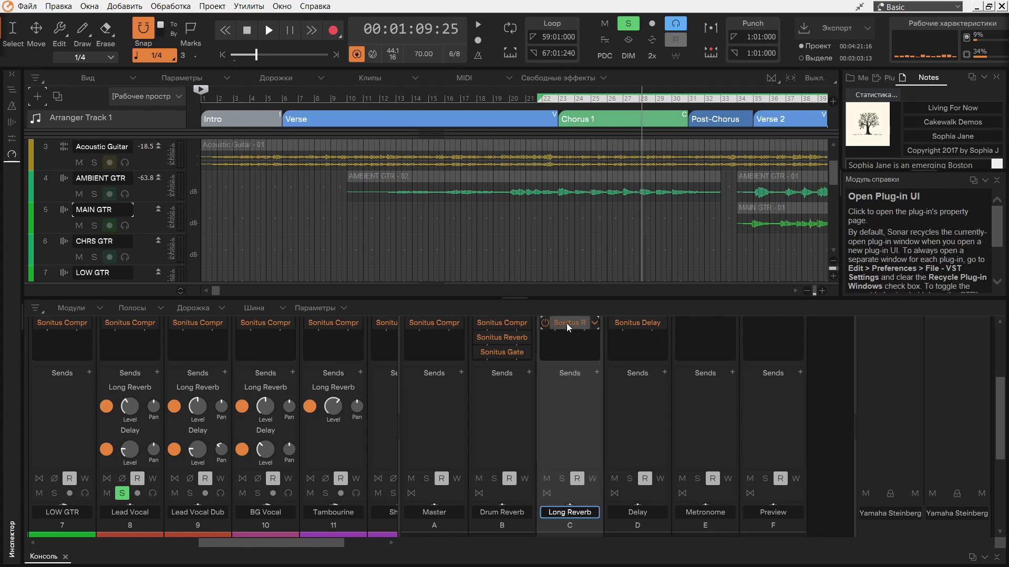
click(567, 323)
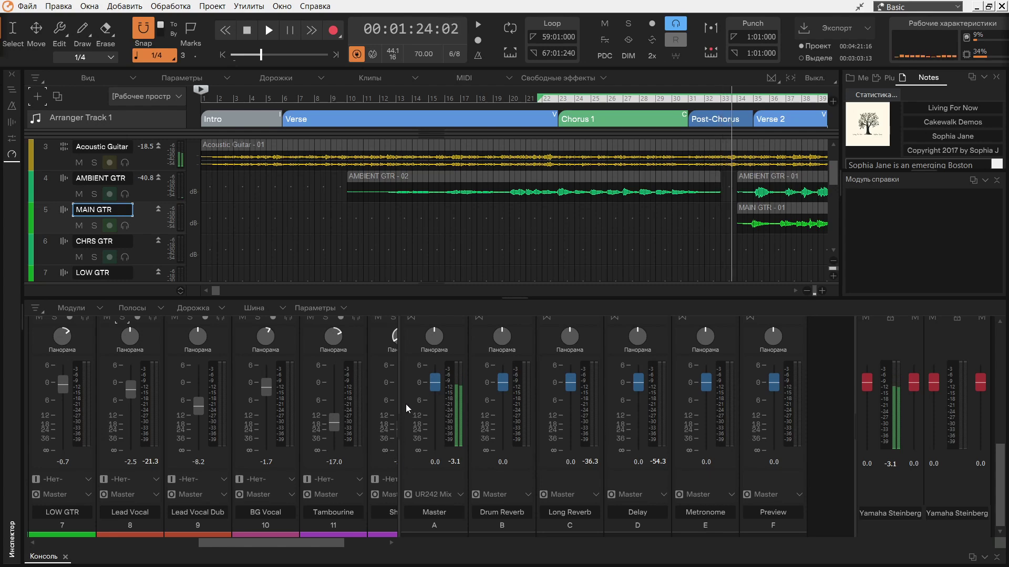
Widen the console's track section until only the Master bus remains beside it, and stop playback.
drag(399, 409, 782, 417)
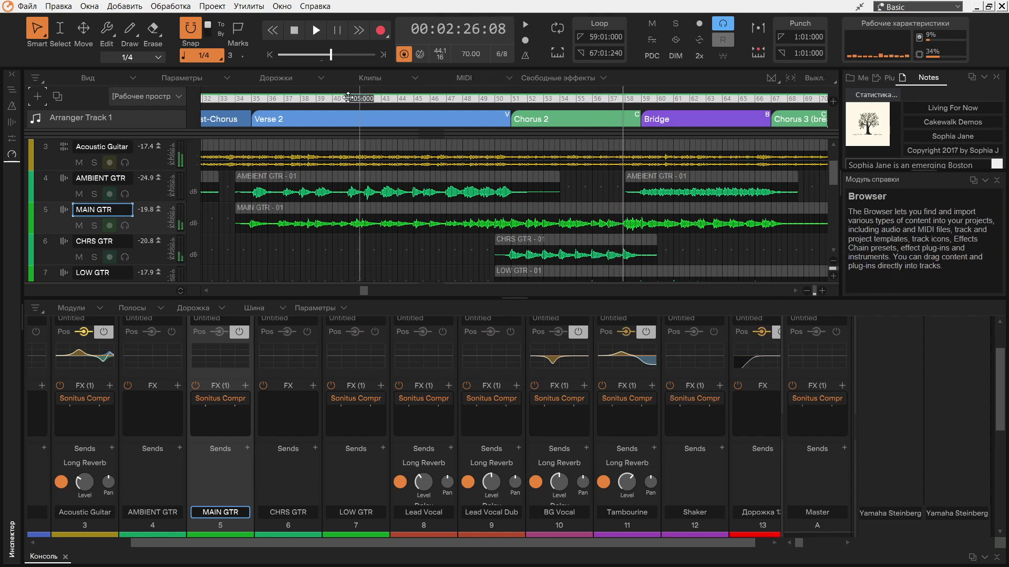
click(297, 31)
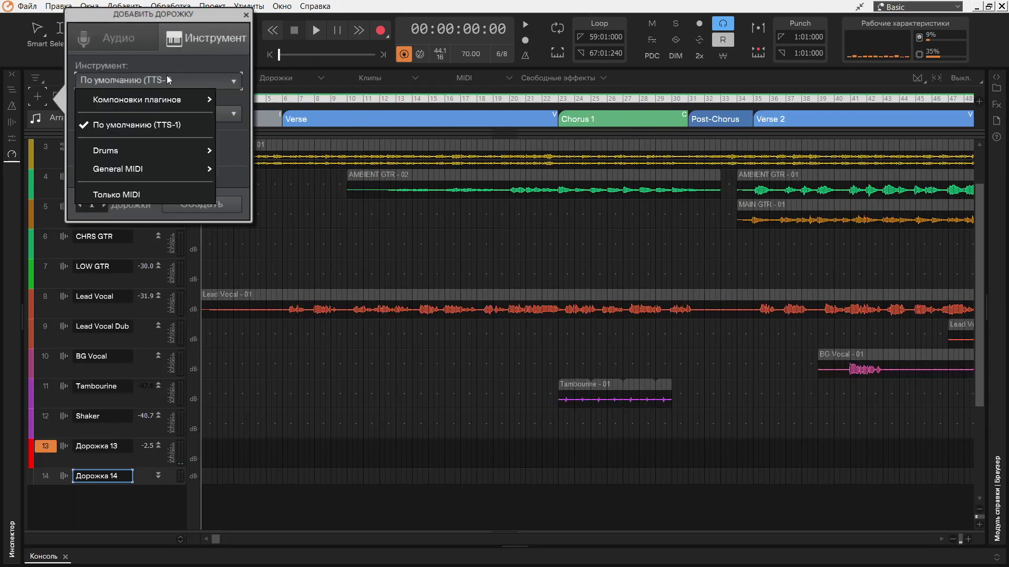
Create one instrument track that uses the SessionDrummer drum plug-in.
mouse_move(168, 150)
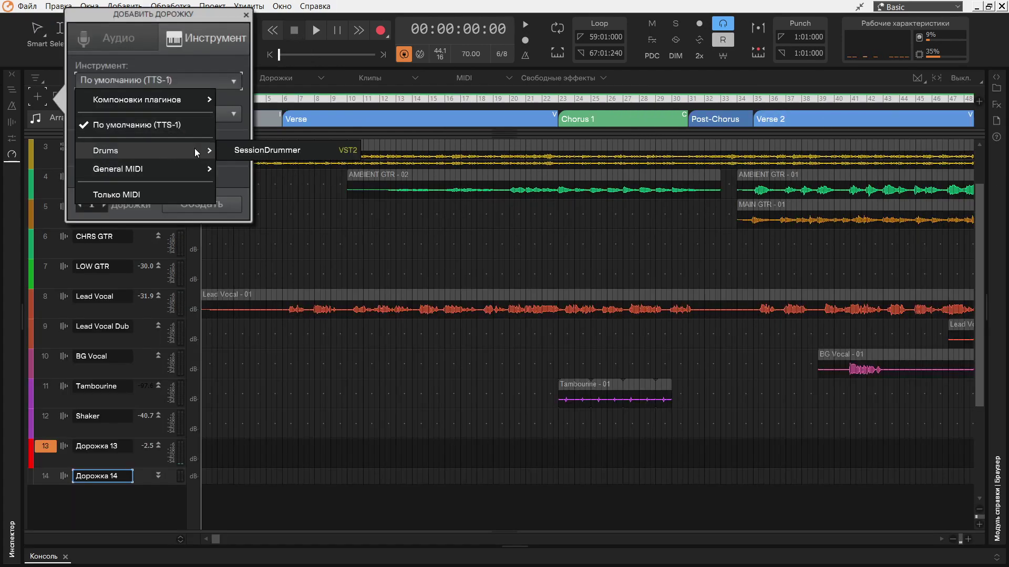
click(264, 152)
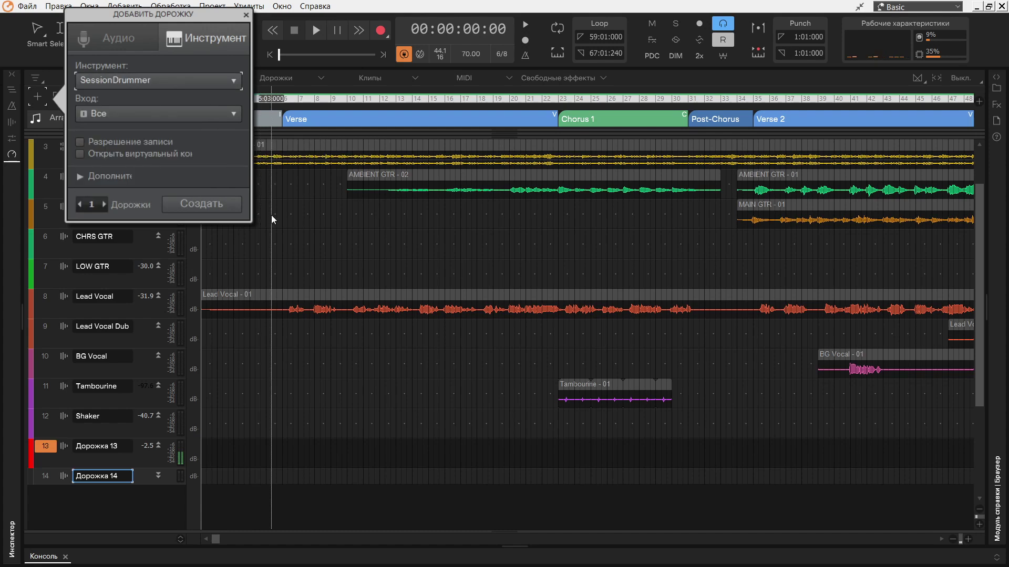
click(194, 206)
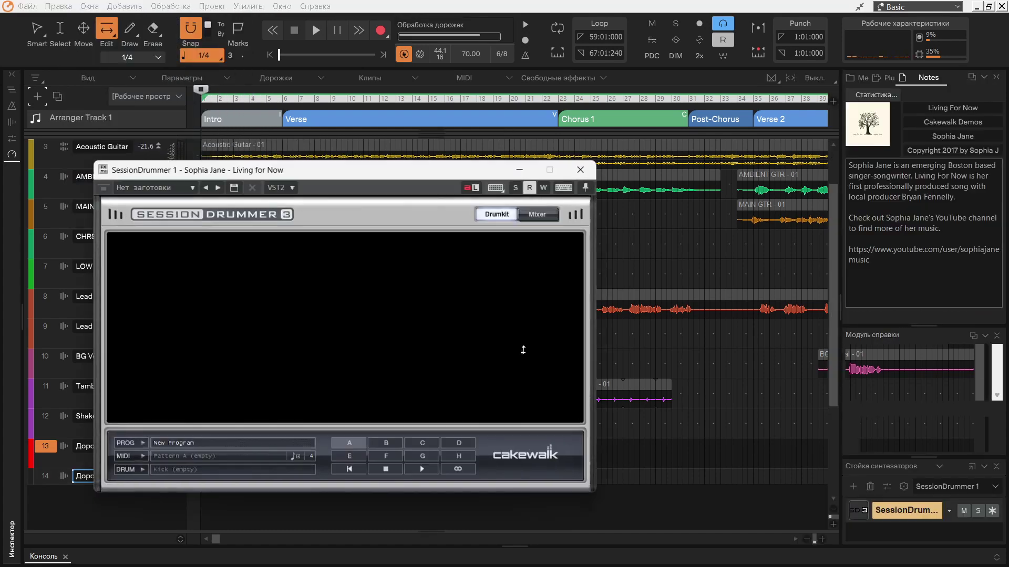
Load the SonicReality_BluesKit.prog program from the Acoustic folder into SessionDrummer.
click(134, 444)
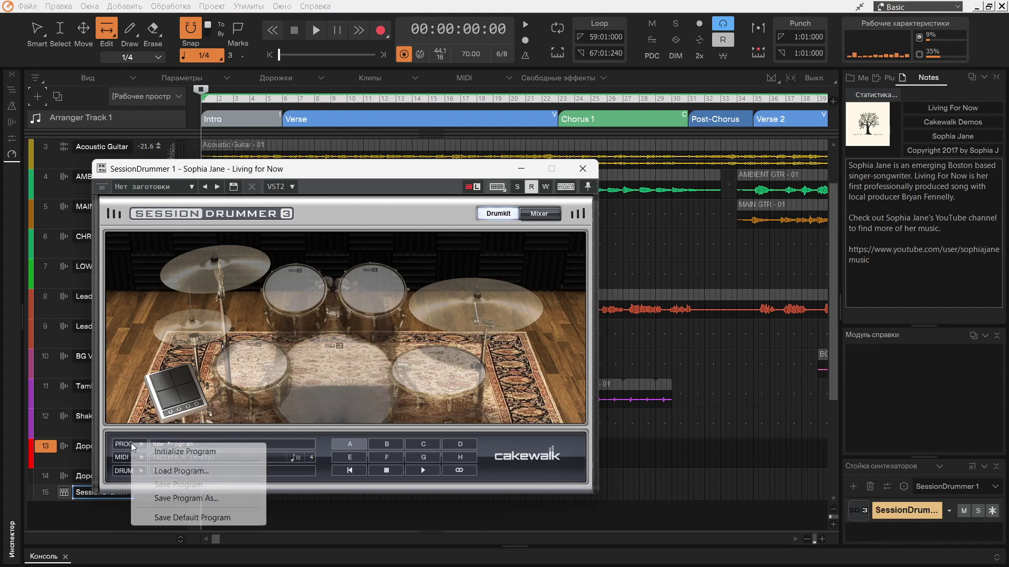
click(181, 471)
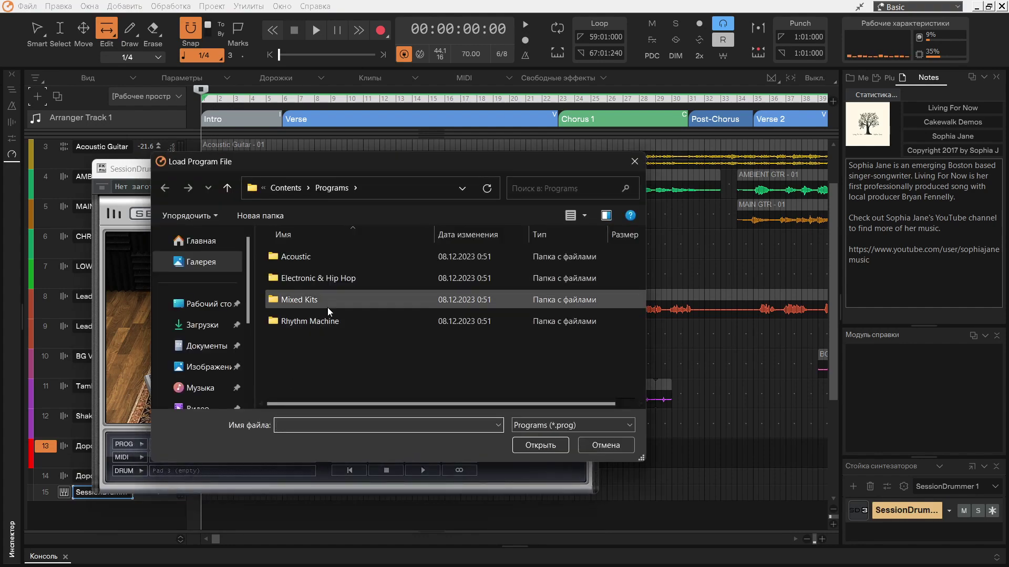
double_click(325, 259)
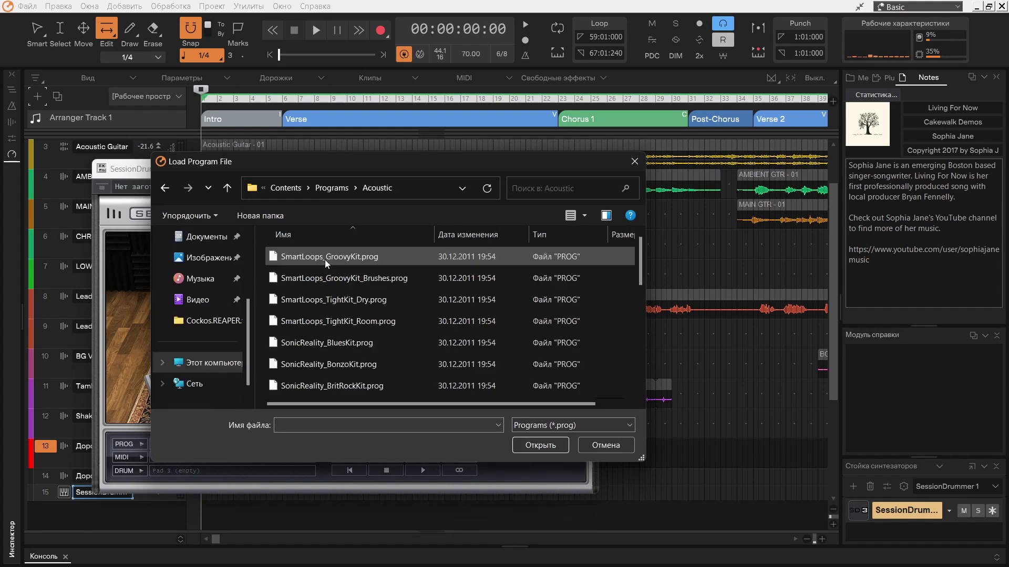
click(339, 346)
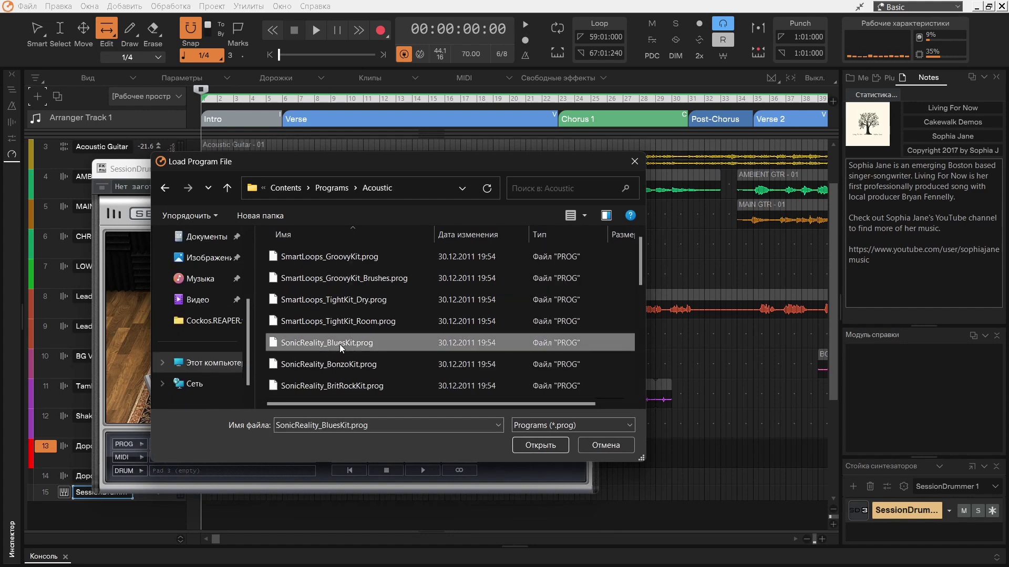
click(528, 448)
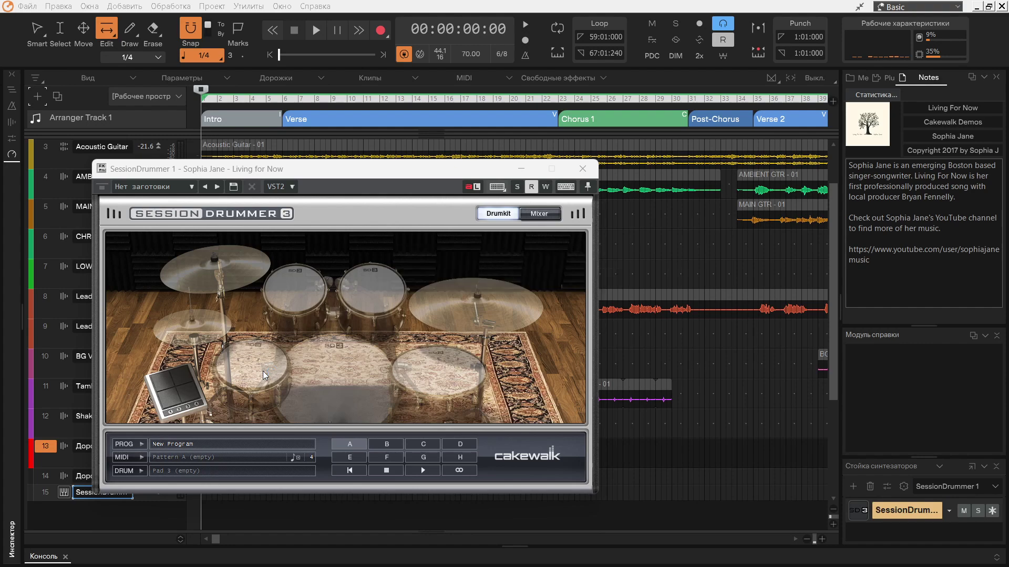
Audition the drum kit by sounding its snare, bass drum, toms and cymbals.
click(262, 371)
click(336, 389)
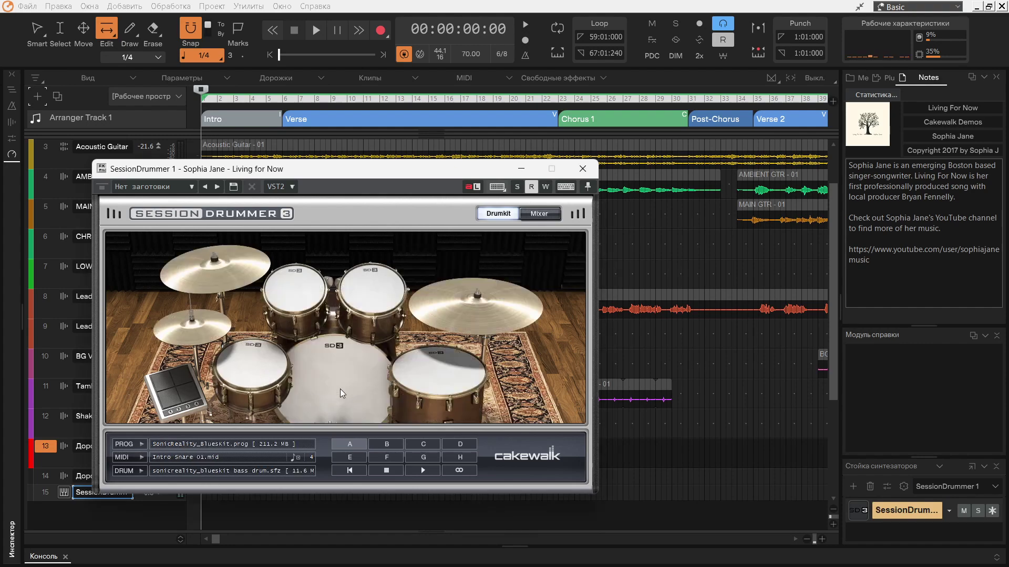
click(234, 357)
click(194, 329)
click(216, 260)
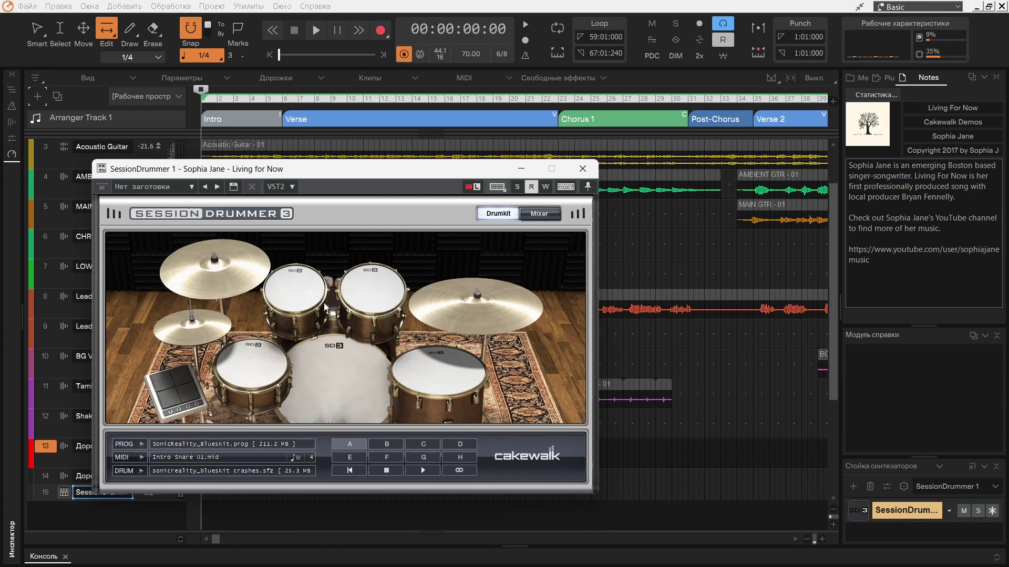
click(449, 317)
click(293, 326)
click(271, 360)
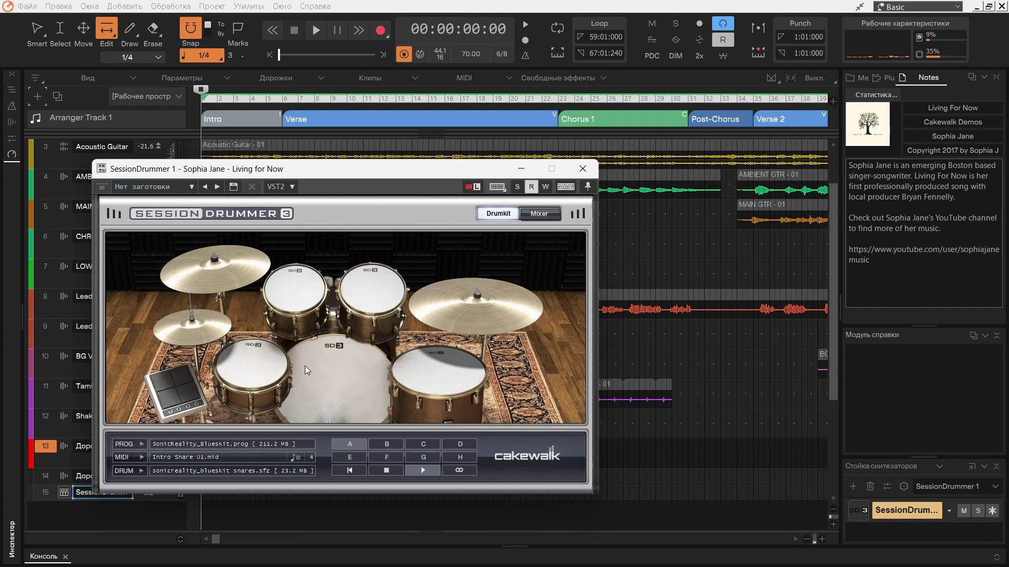
Load the StevenSlate_SizzleKit_Wet3.prog program from the Acoustic folder into SessionDrummer.
click(231, 444)
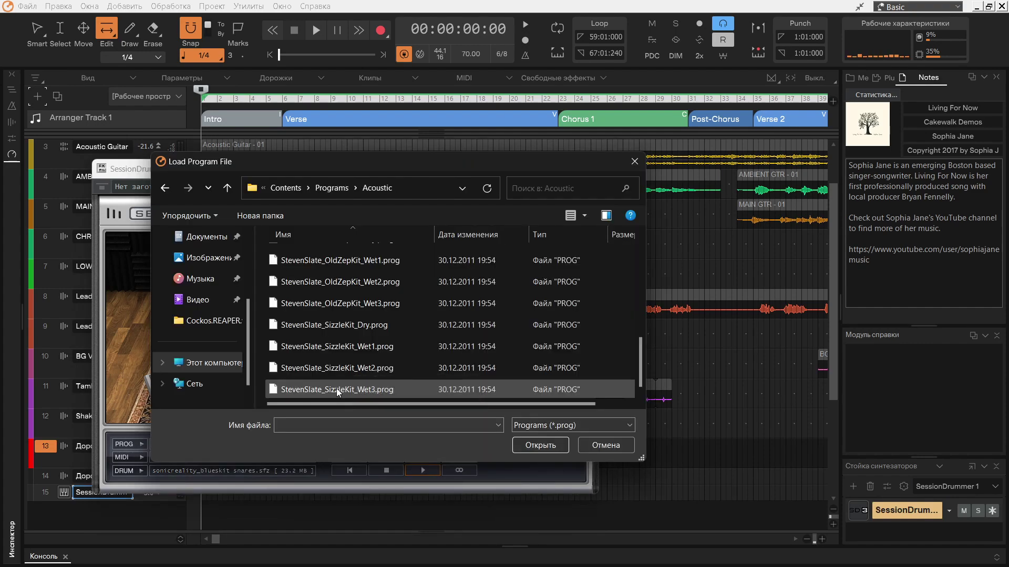
click(337, 391)
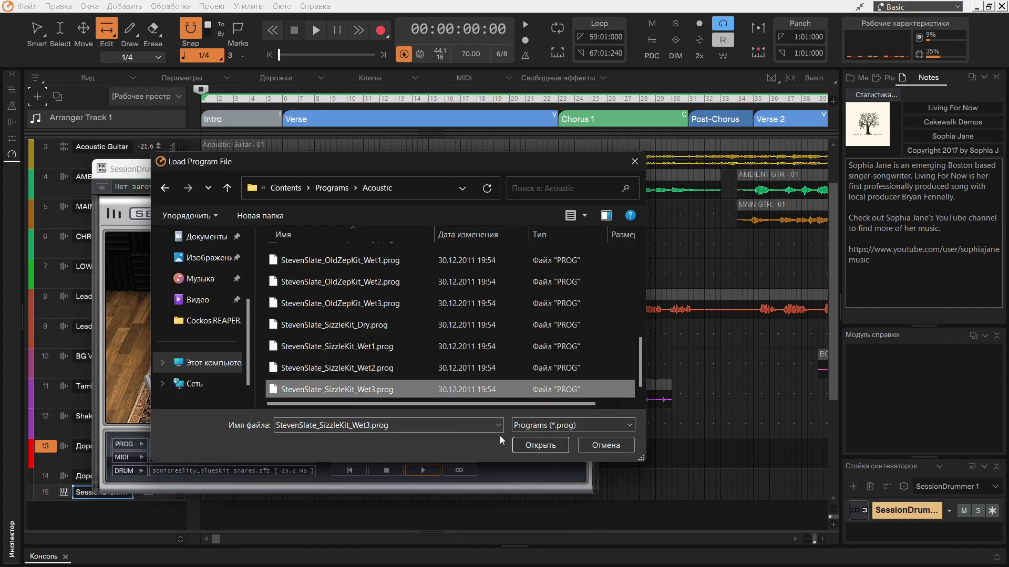
click(556, 447)
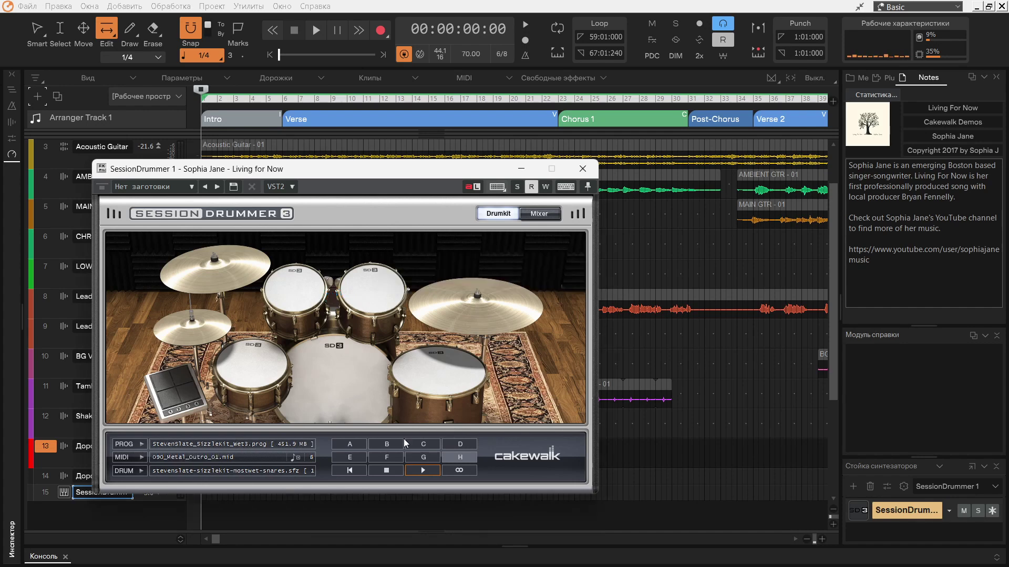
Turn on looped pattern playback in SessionDrummer and audition patterns A, B, C and G.
click(357, 442)
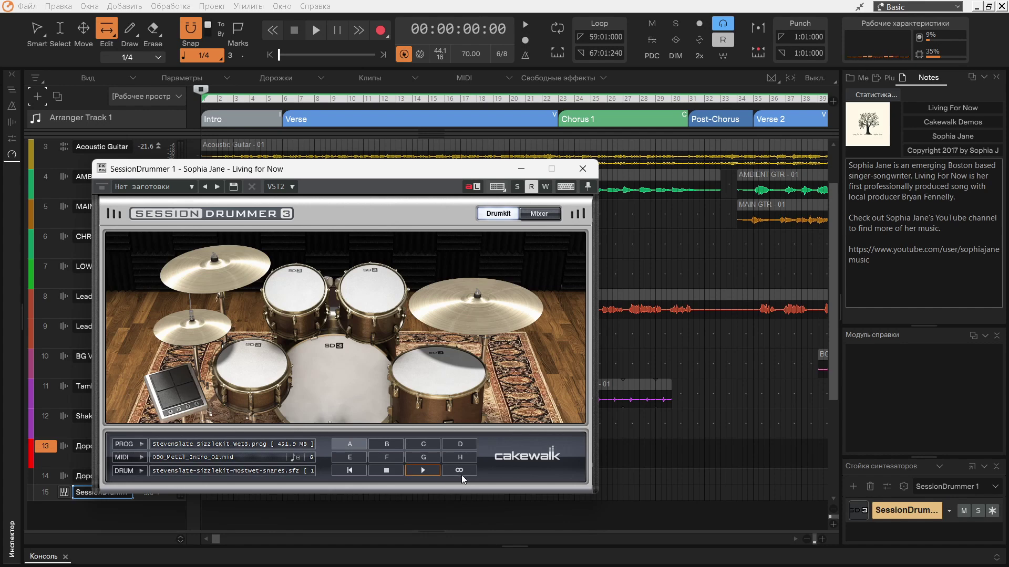
click(460, 473)
click(420, 471)
click(389, 446)
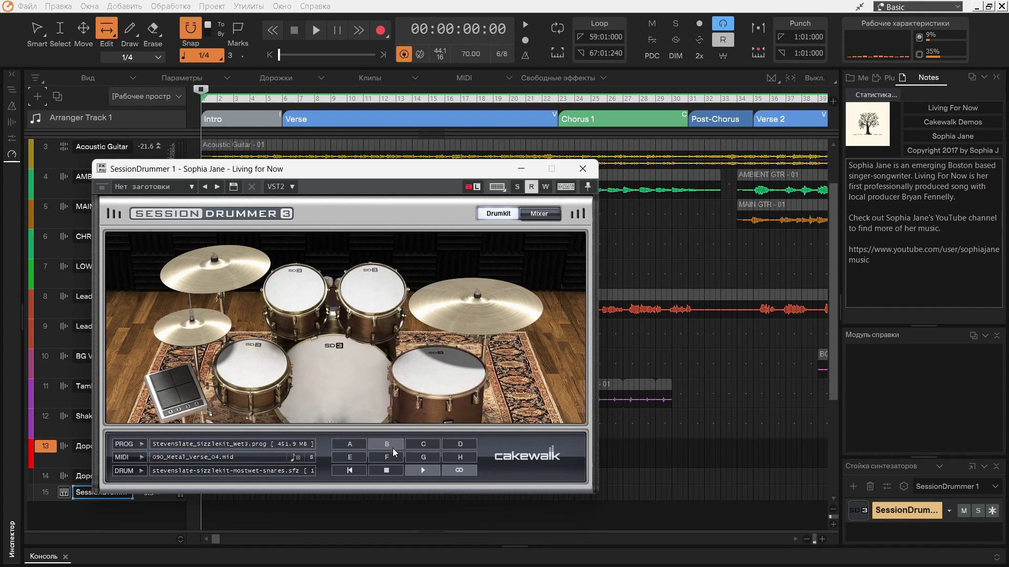
click(424, 445)
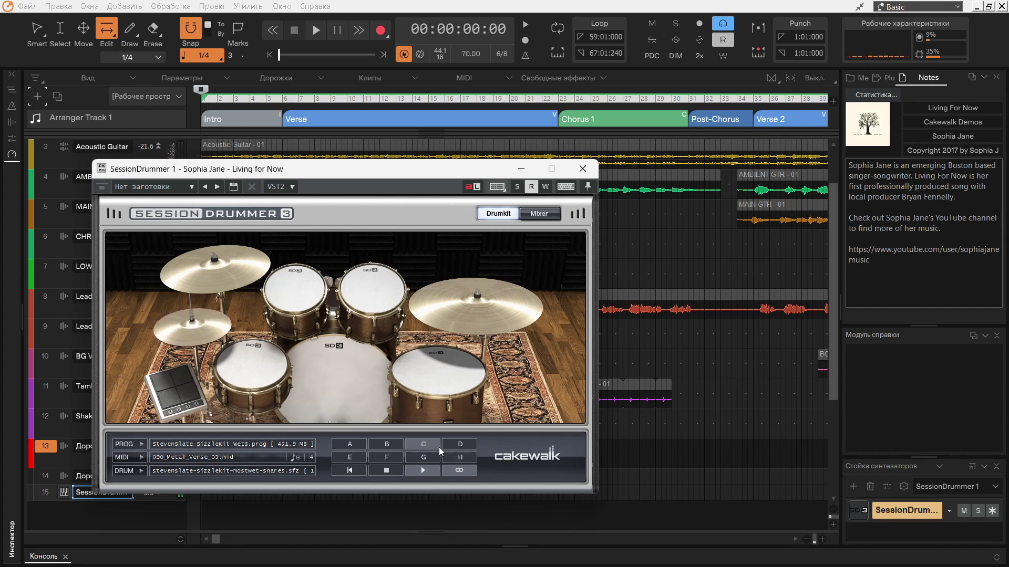
click(423, 457)
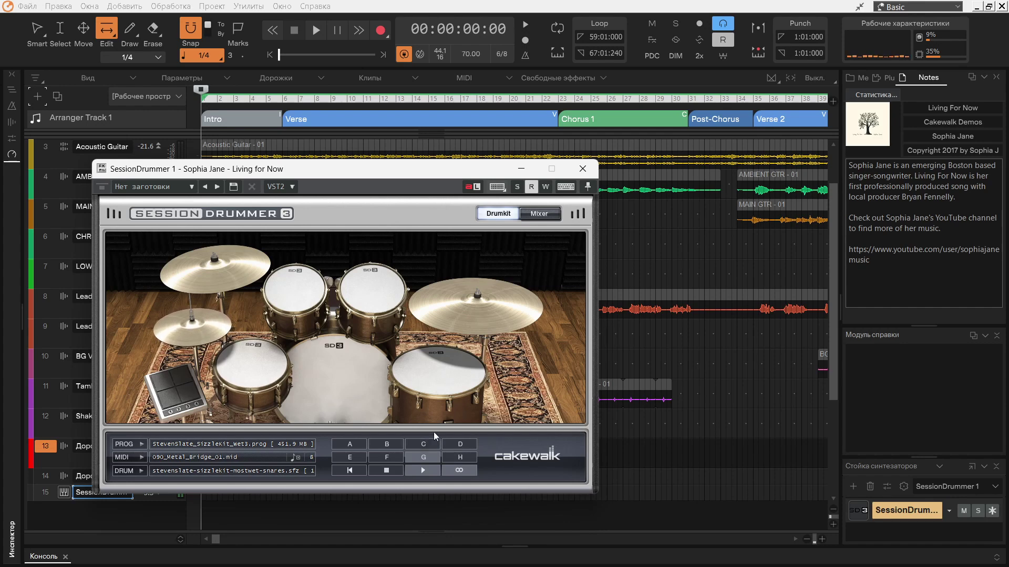
Stop the pattern playback and audition the percussion pads, snare and bass drum of the SessionDrummer kit.
click(390, 471)
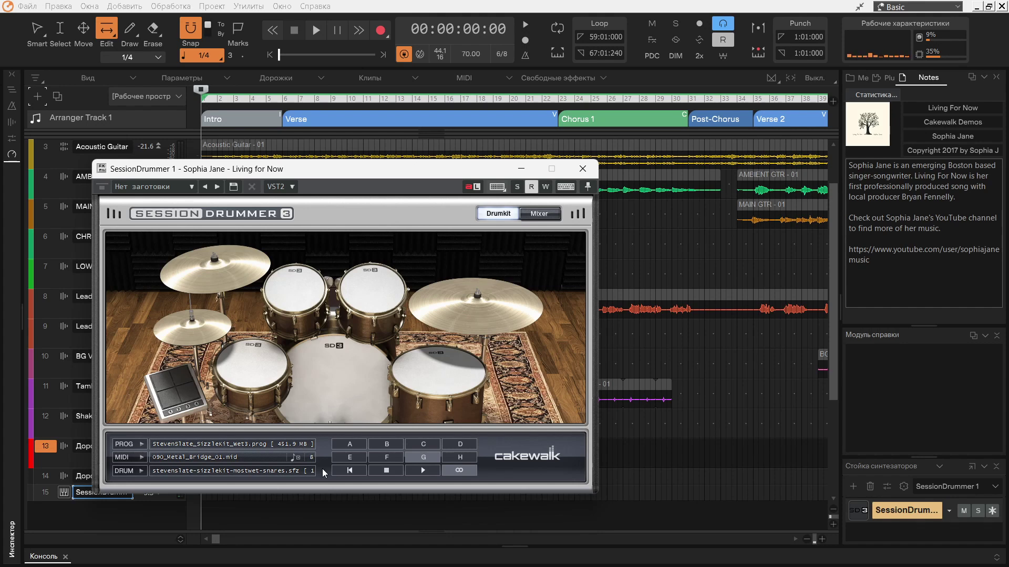
click(171, 395)
click(161, 381)
click(176, 374)
click(184, 394)
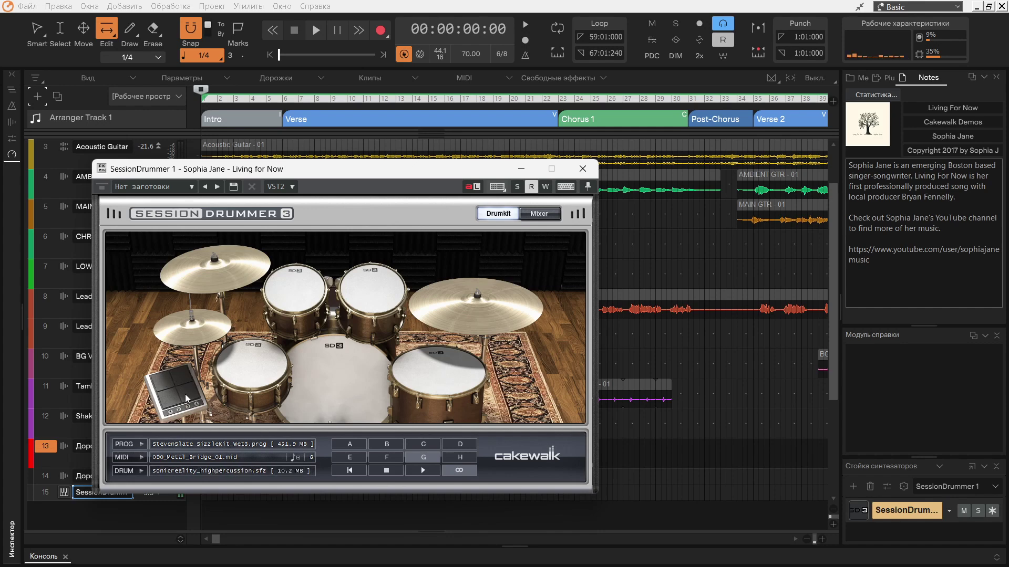
click(248, 377)
click(256, 358)
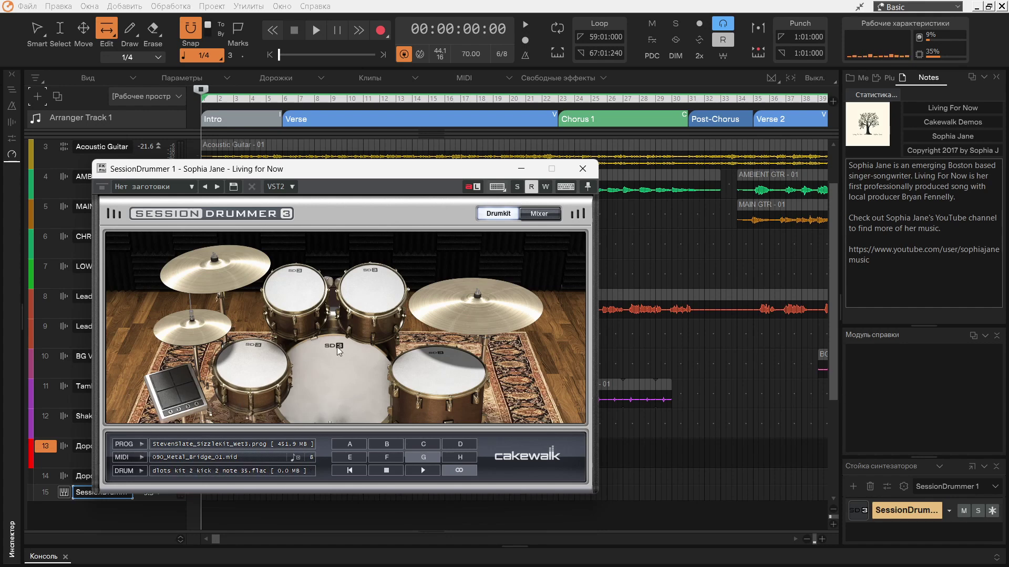
Audition MIDI patterns A, B, C and D in SessionDrummer, stopping playback and closing the instrument window when done.
click(340, 441)
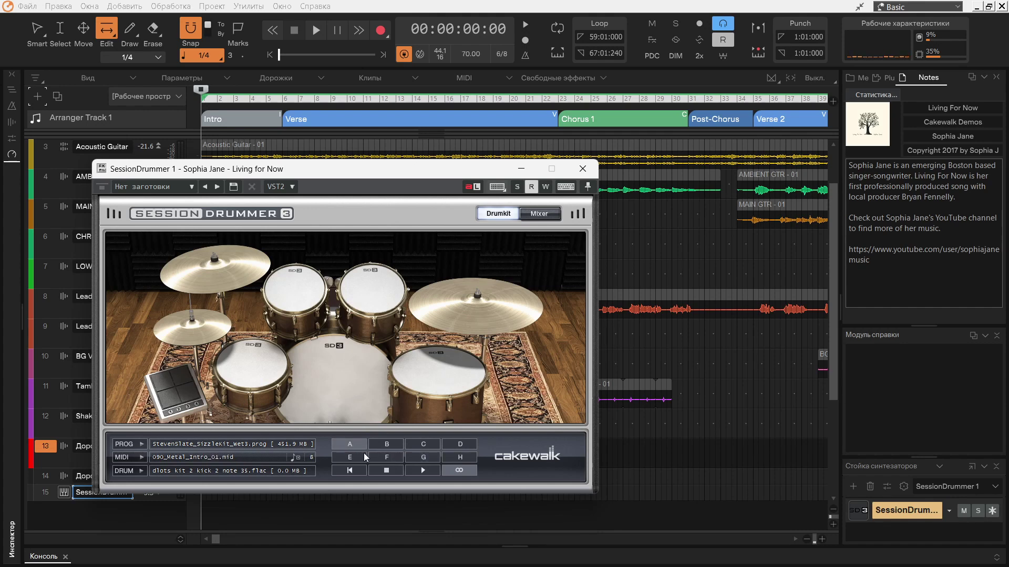
click(413, 465)
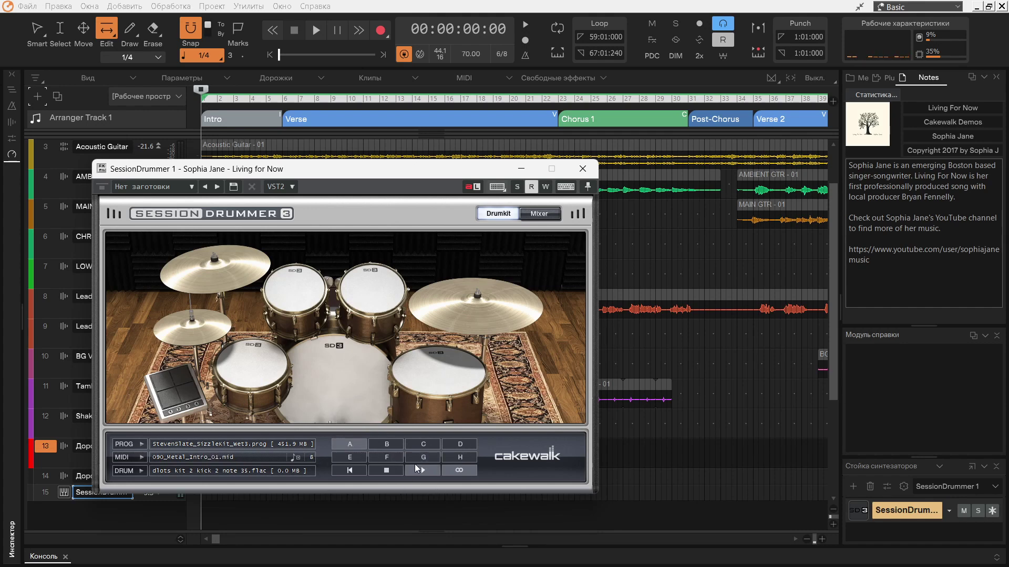
click(389, 443)
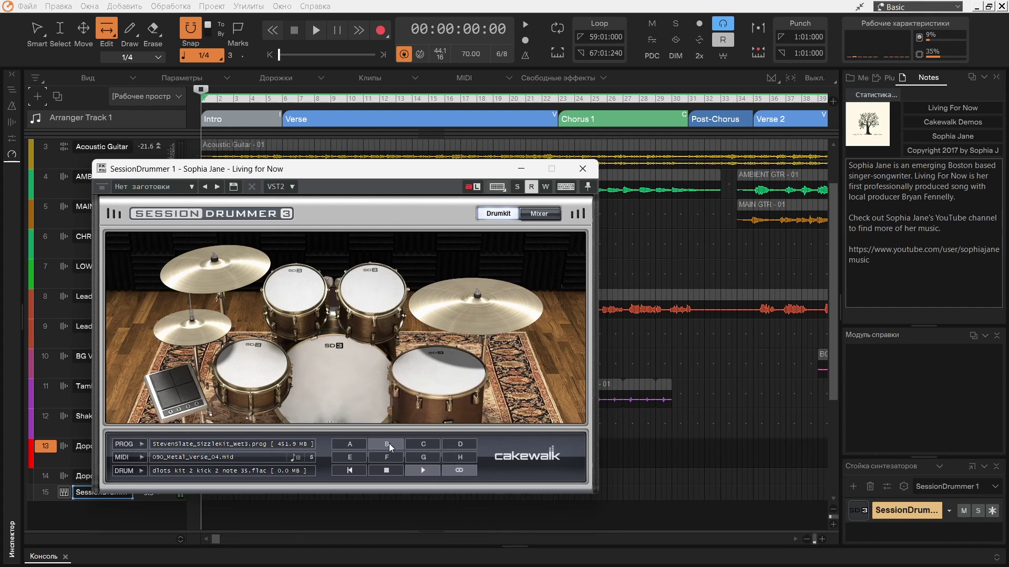
click(424, 443)
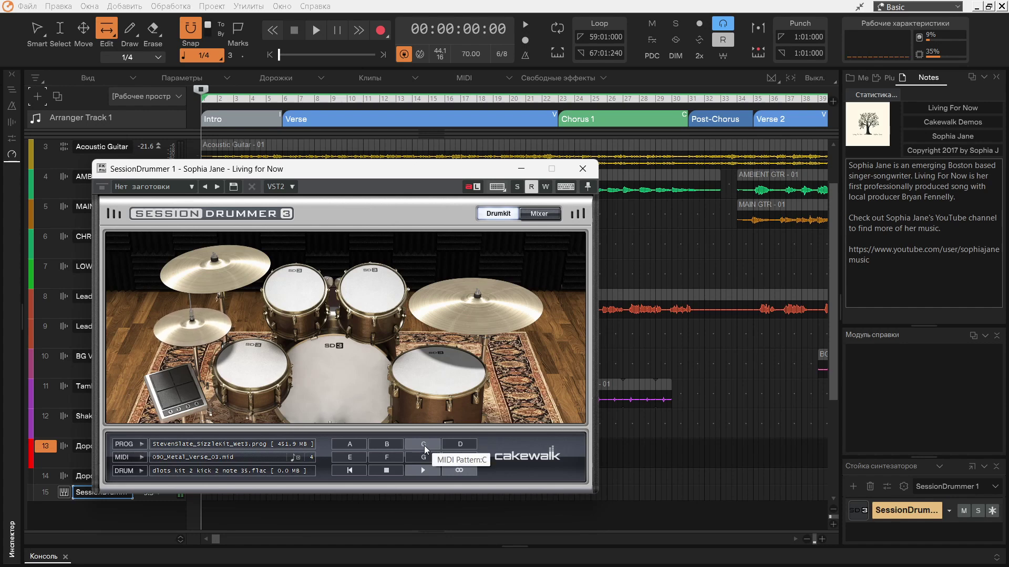
click(458, 445)
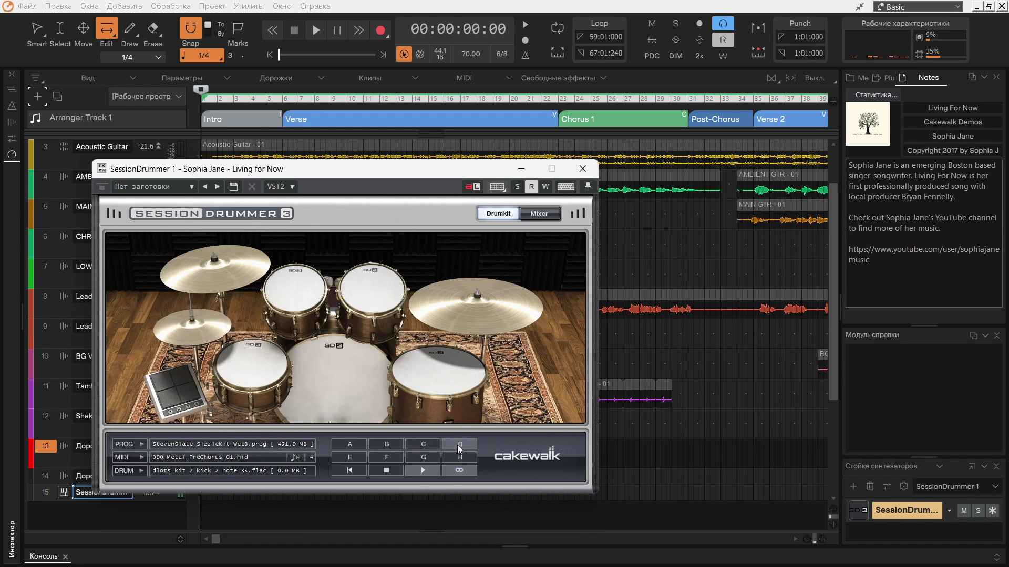
click(387, 471)
click(582, 169)
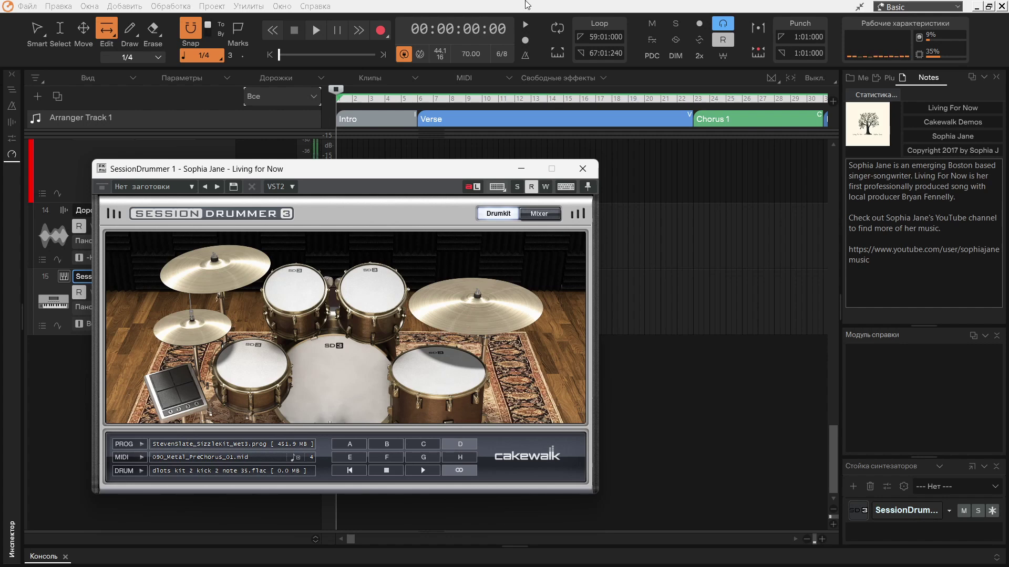
Select the Verse section in the arranger track.
click(499, 116)
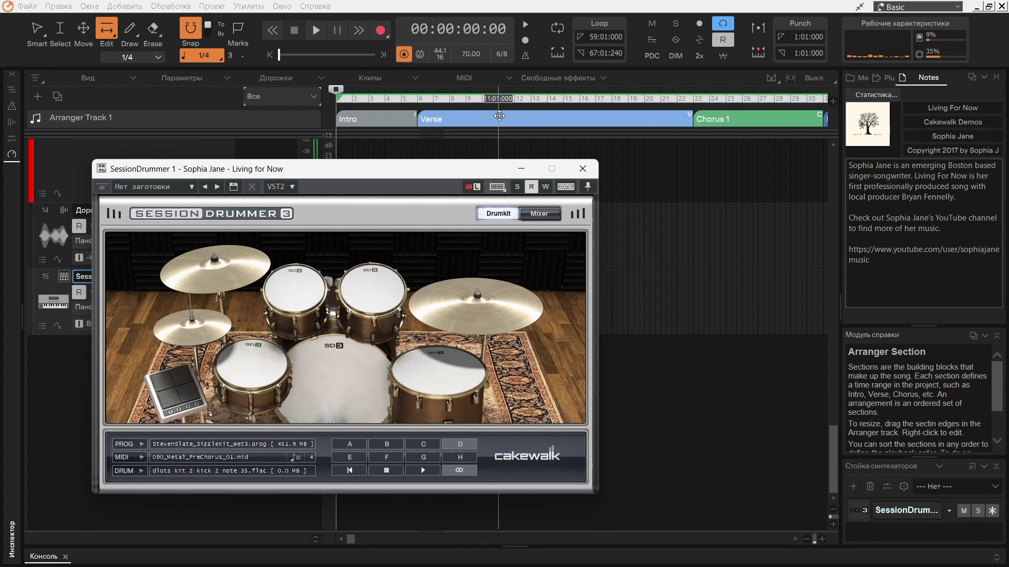